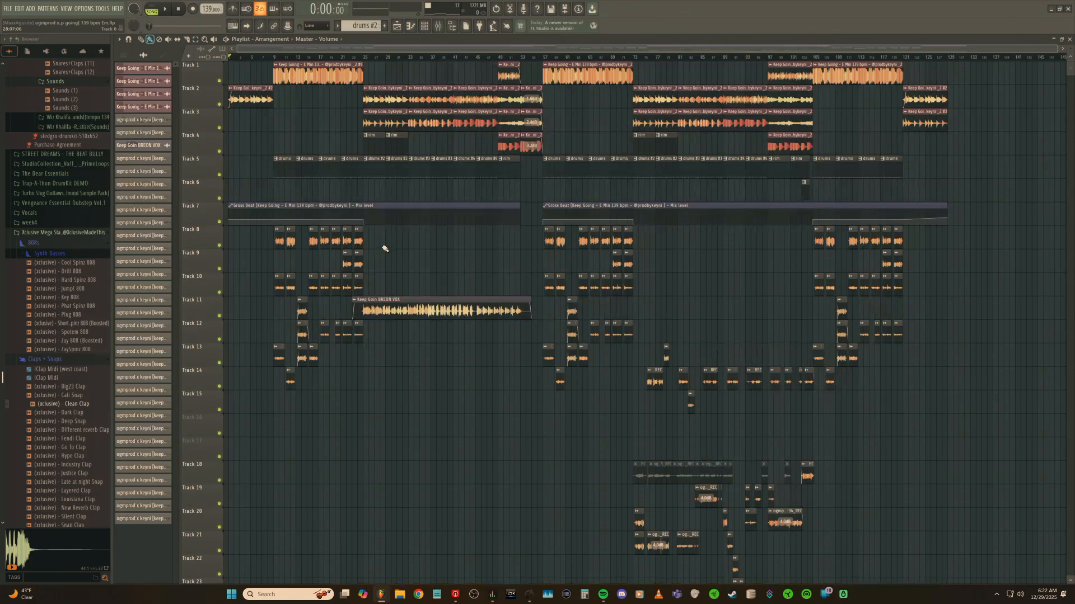
Inspect the Track 1 "Keep Going" sample's channel settings, play the arrangement briefly with the mixer open, and close the sample window.
double_click(293, 73)
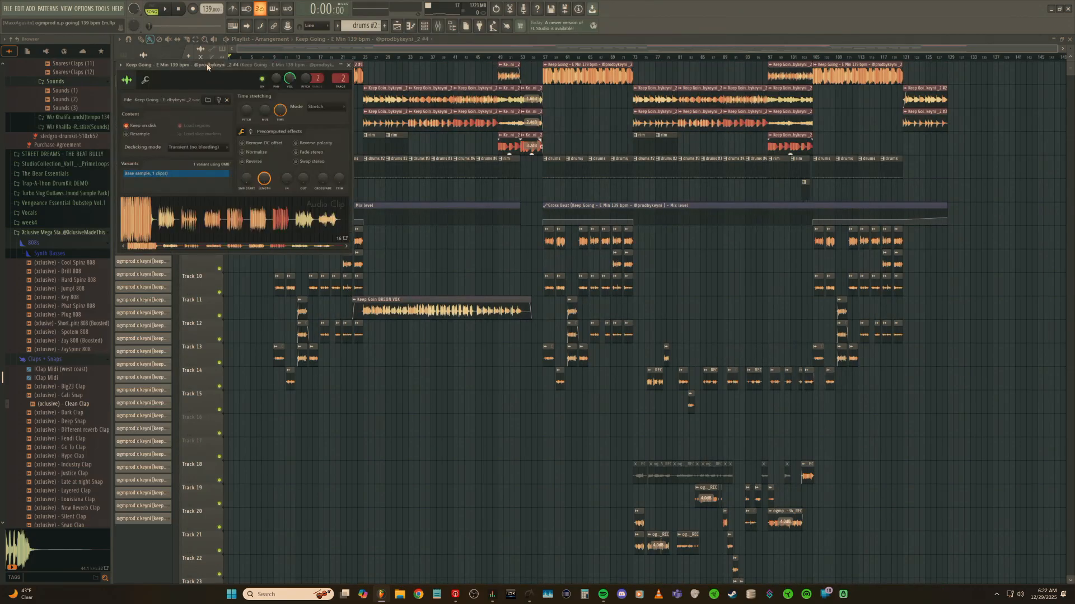
left_click_drag(207, 66, 455, 312)
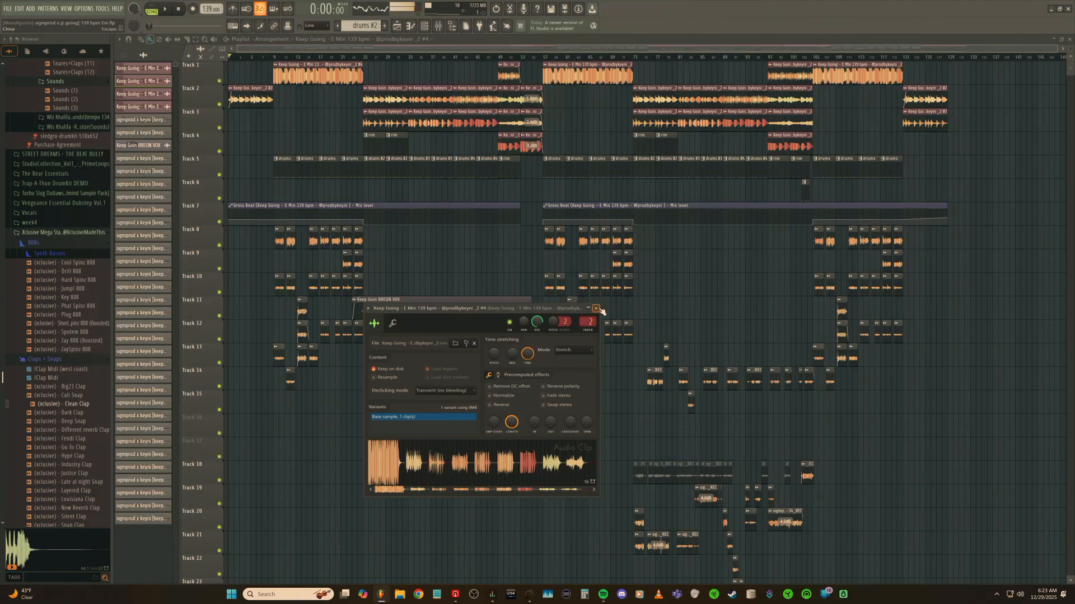
left_click(440, 29)
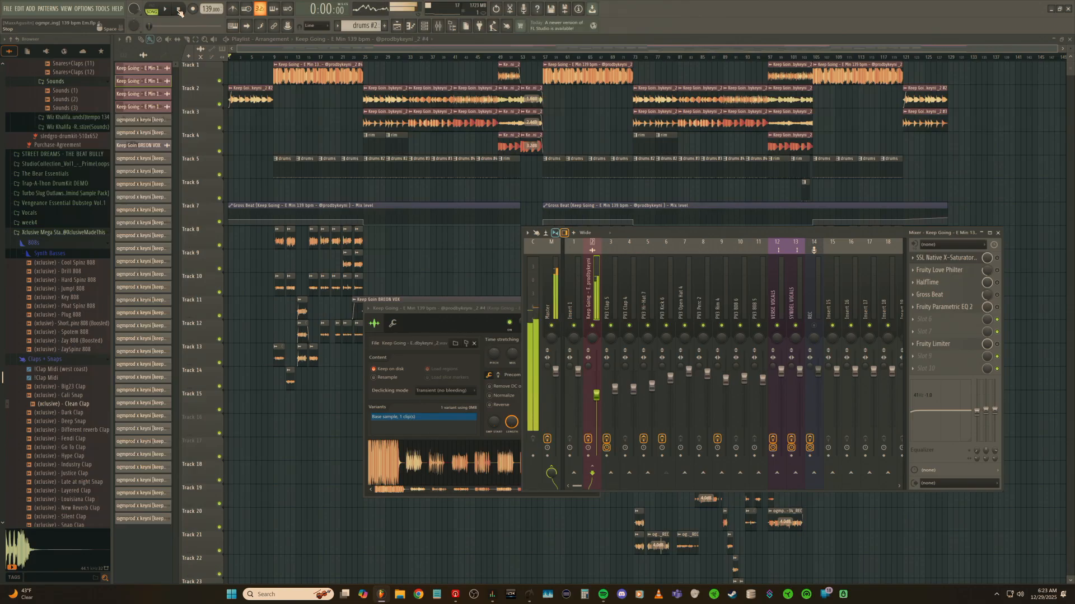
key("space")
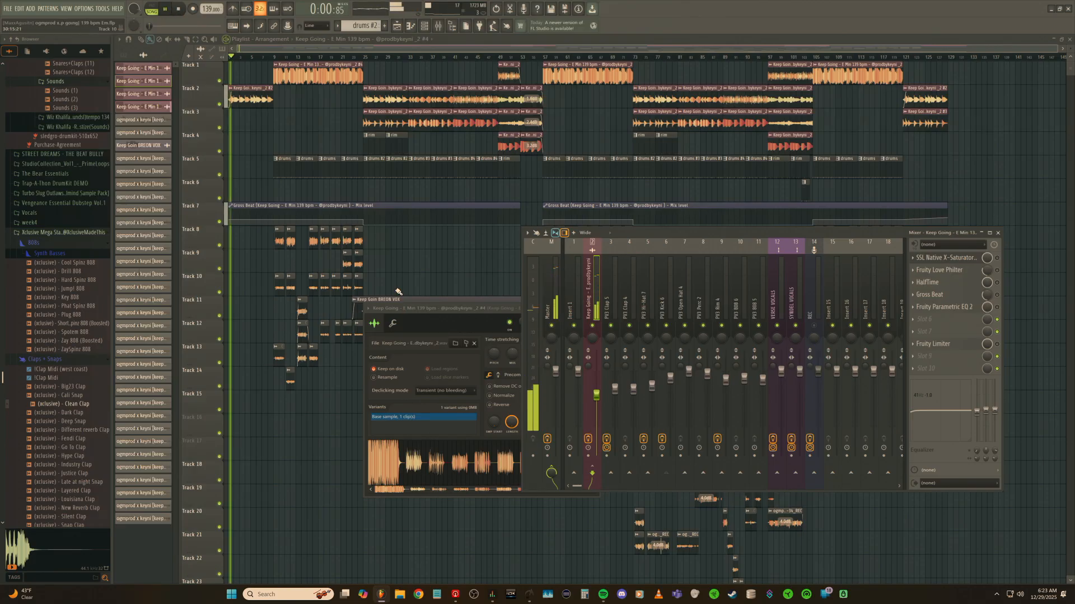
left_click(178, 8)
left_click(421, 466)
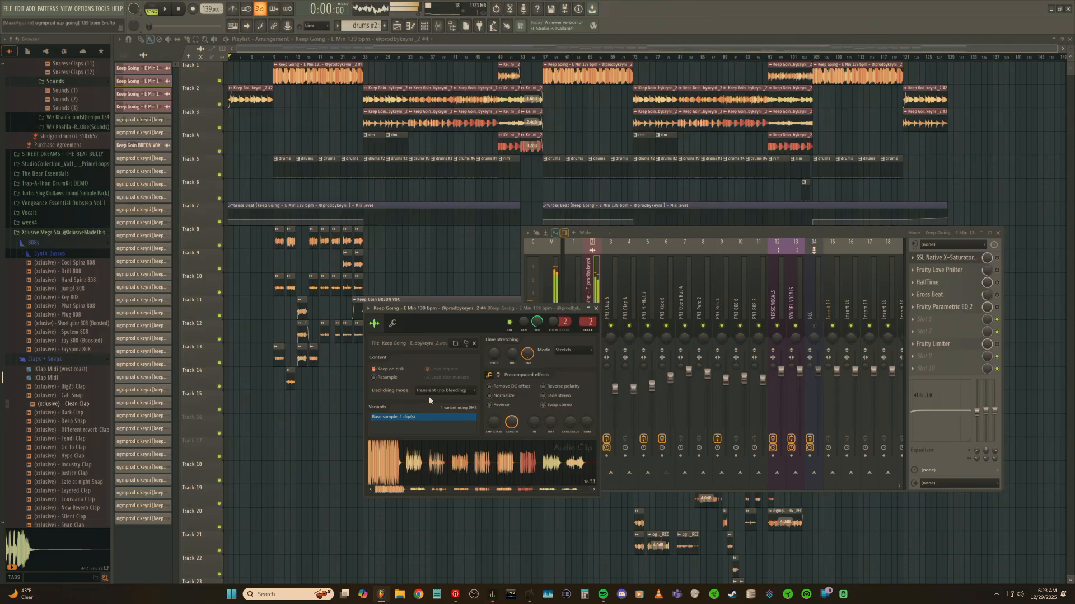
left_click(597, 308)
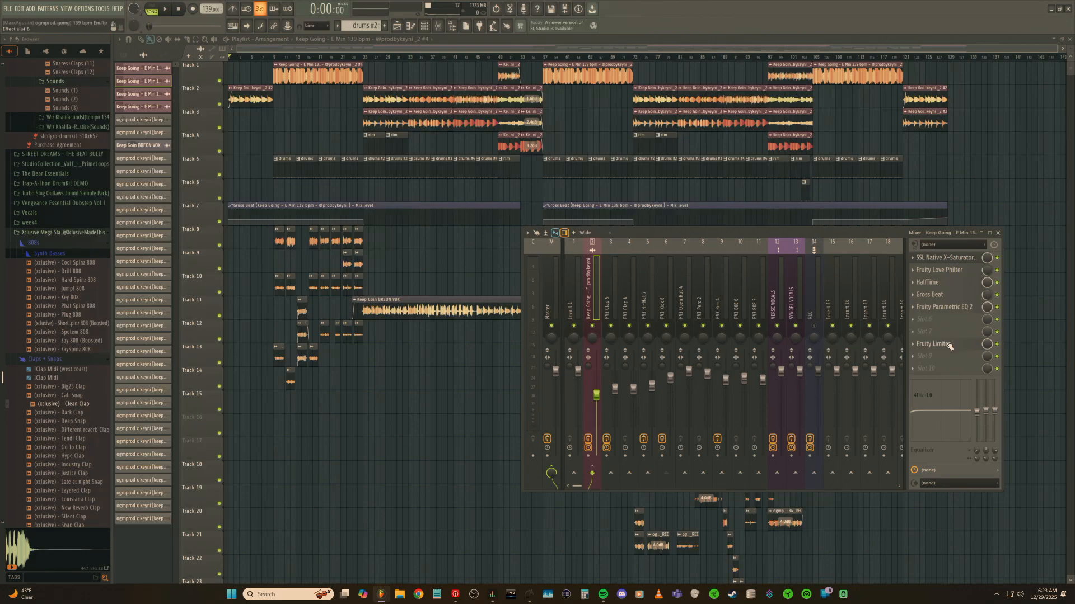
Review the SSL Native X-Saturator and Fruity Love Philter settings on the "Keep Going" mixer insert.
left_click(964, 261)
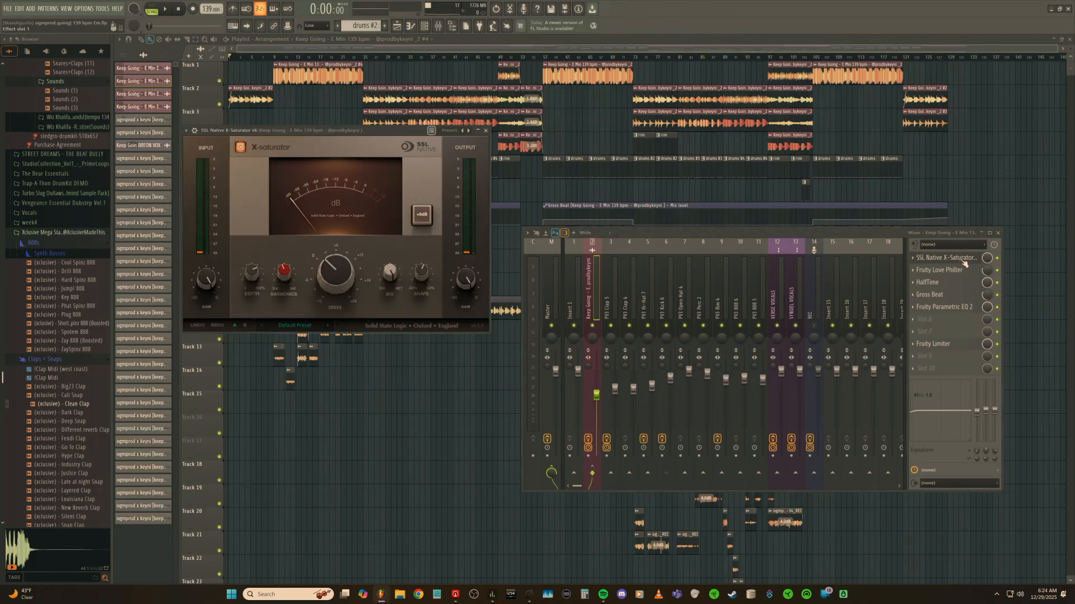
left_click(964, 261)
left_click(961, 272)
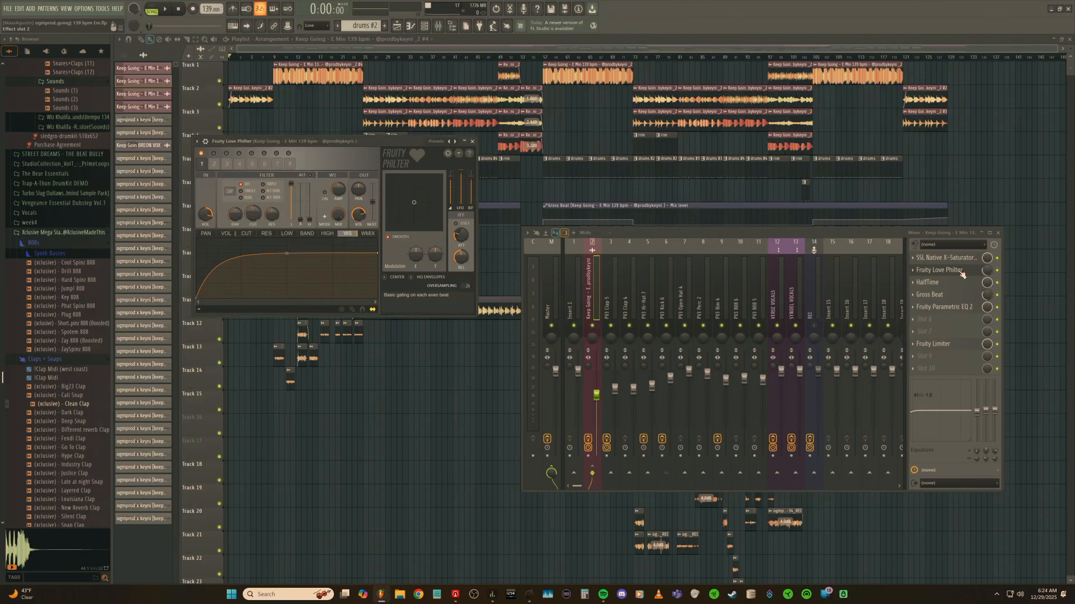
left_click(961, 272)
Play the song while reviewing HalfTime, Gross Beat, Fruity Parametric EQ 2 and Fruity Limiter on the "Keep Going" insert.
left_click(166, 16)
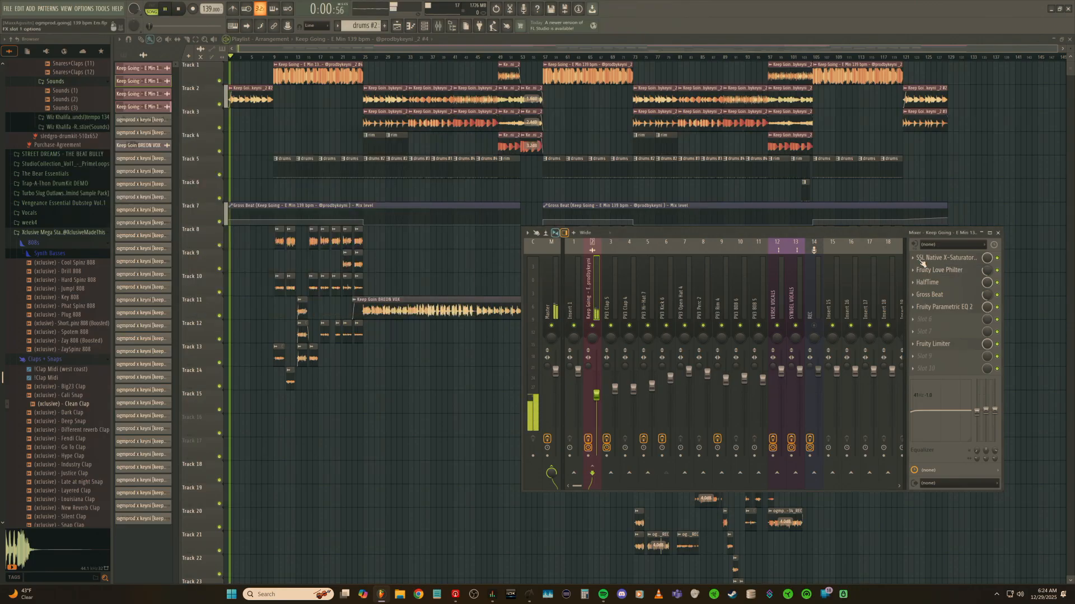
left_click(963, 285)
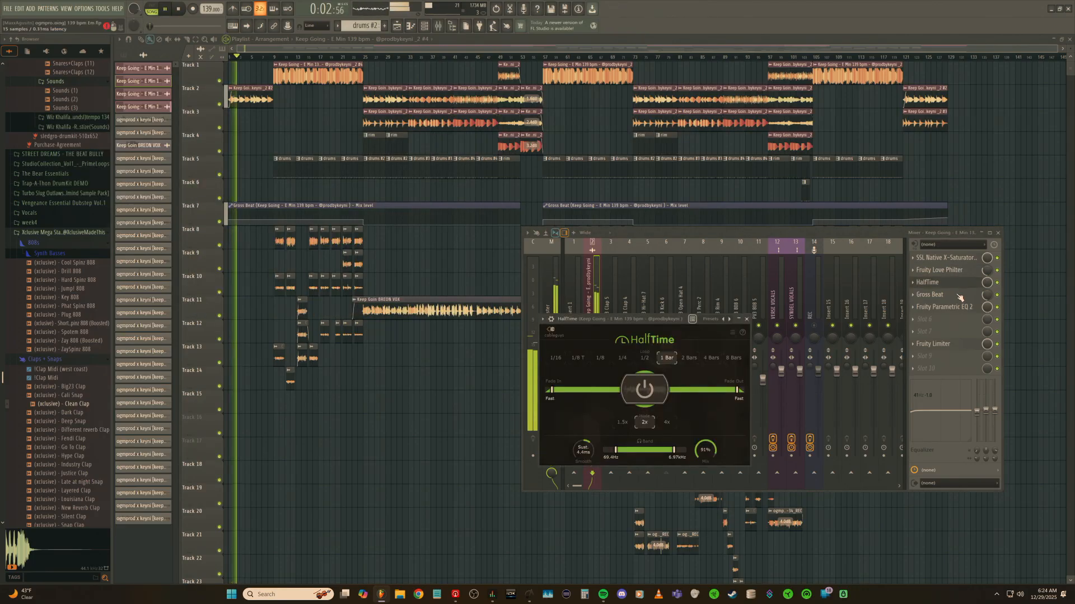
left_click(960, 295)
left_click(959, 297)
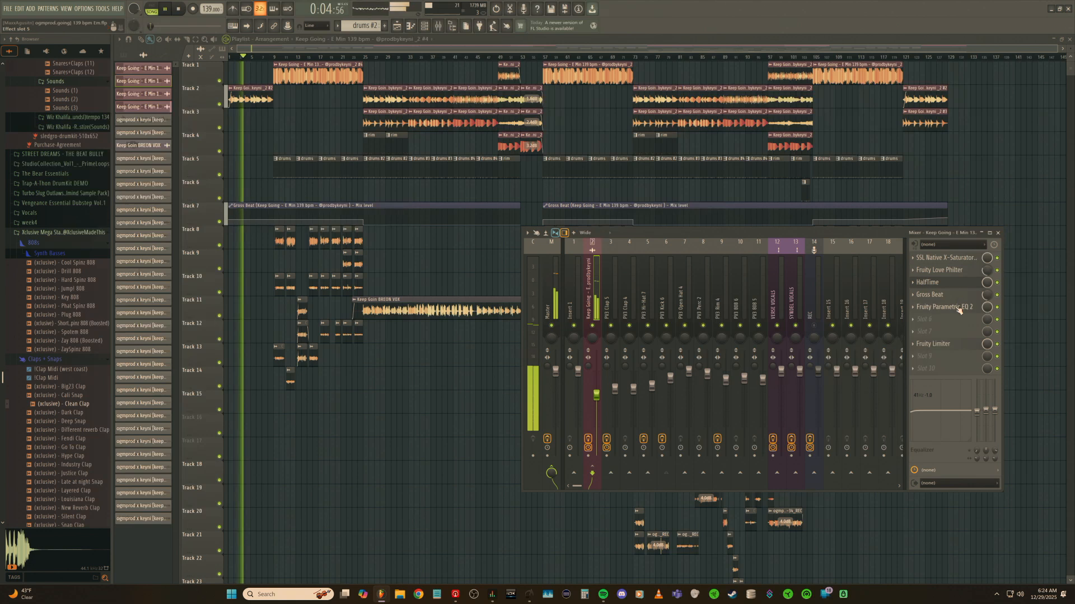
left_click(959, 308)
left_click(959, 308)
left_click(954, 345)
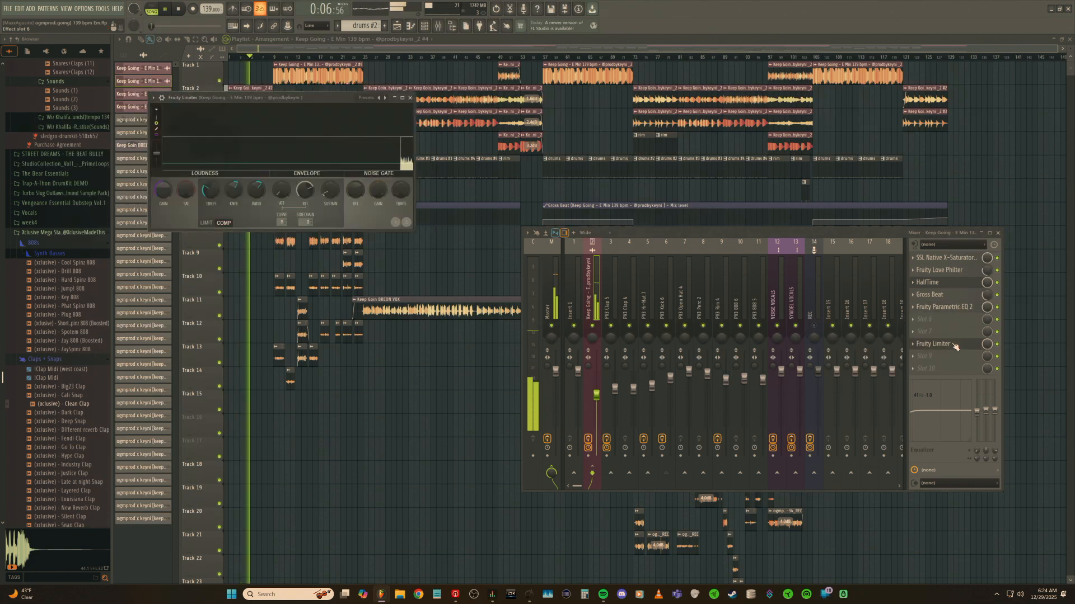
left_click(954, 345)
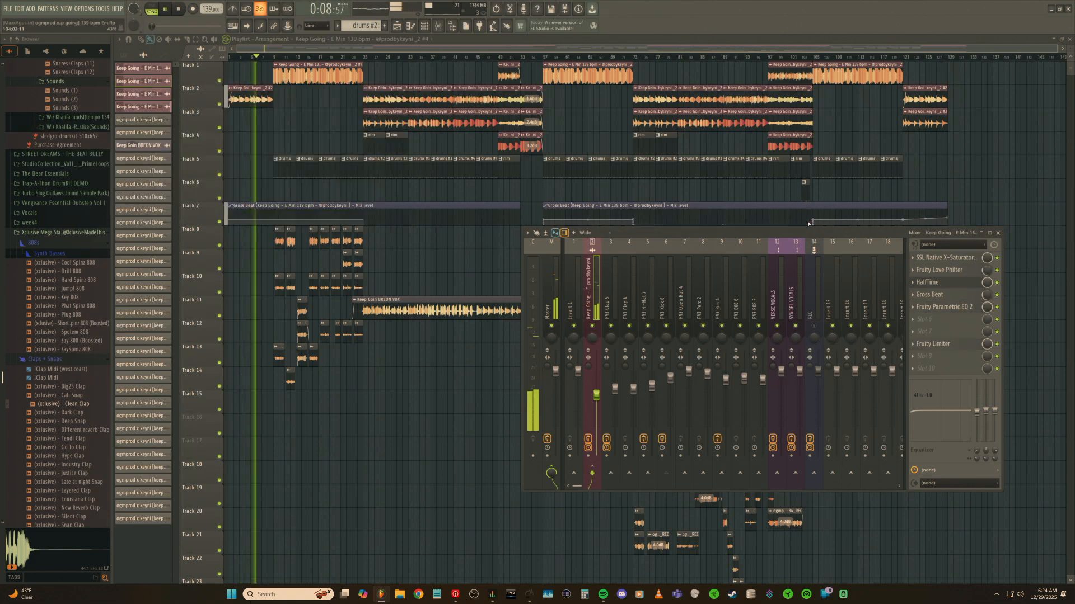
left_click(957, 284)
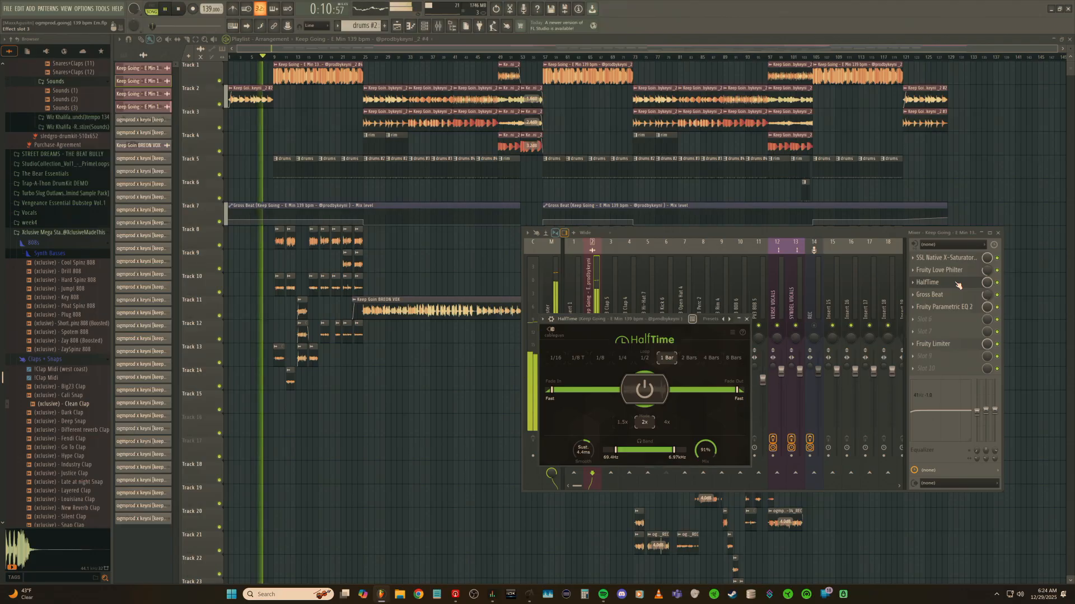
left_click(942, 283)
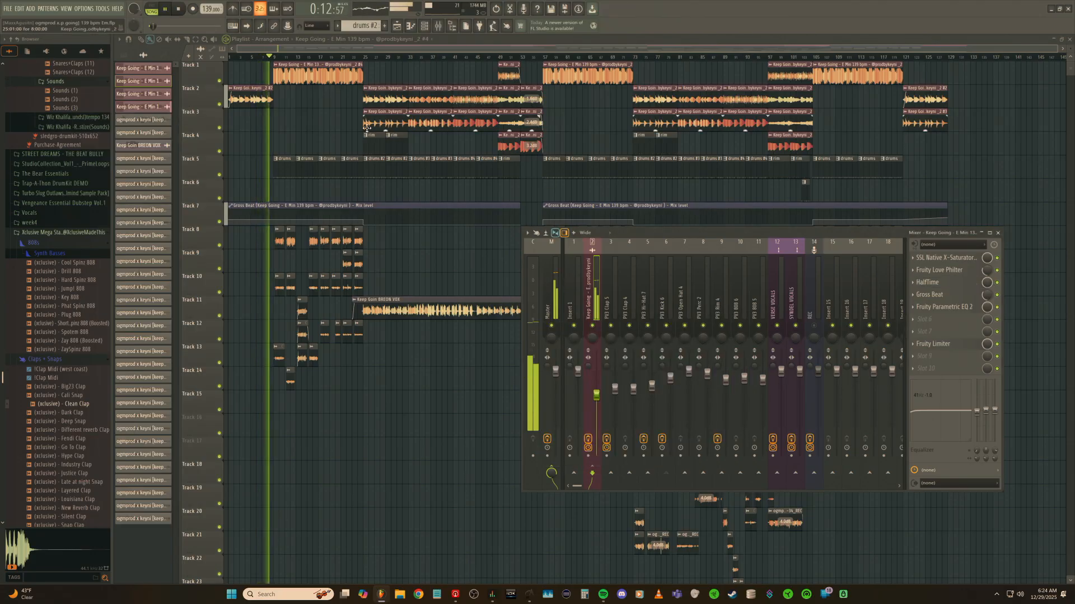
Play the arrangement from bar 9, where the drums enter, and watch the levels in the mixer.
key("space")
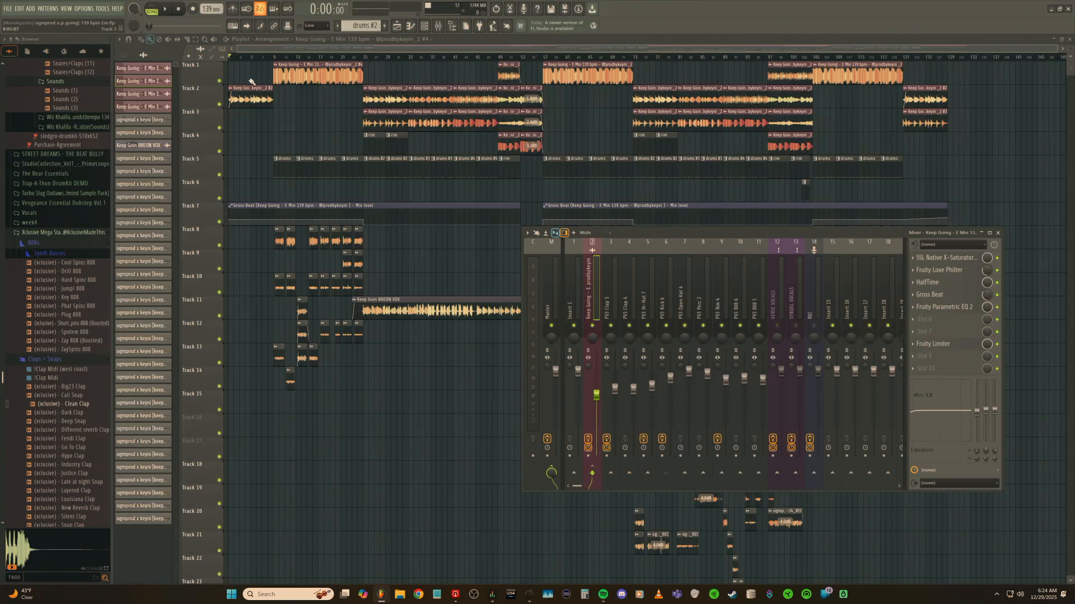
key("space")
left_click(274, 57)
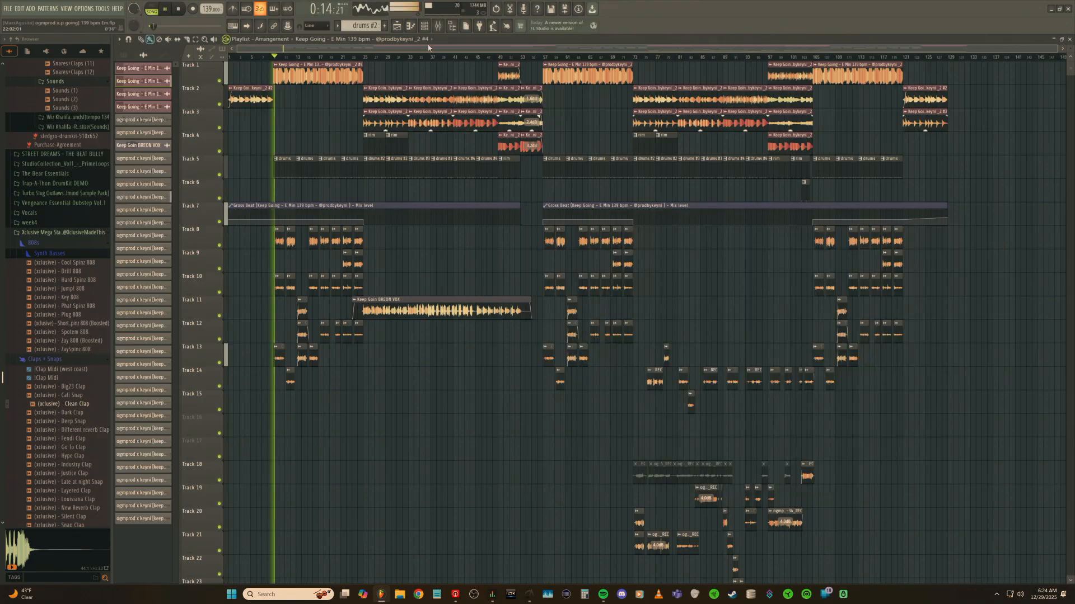
left_click(441, 26)
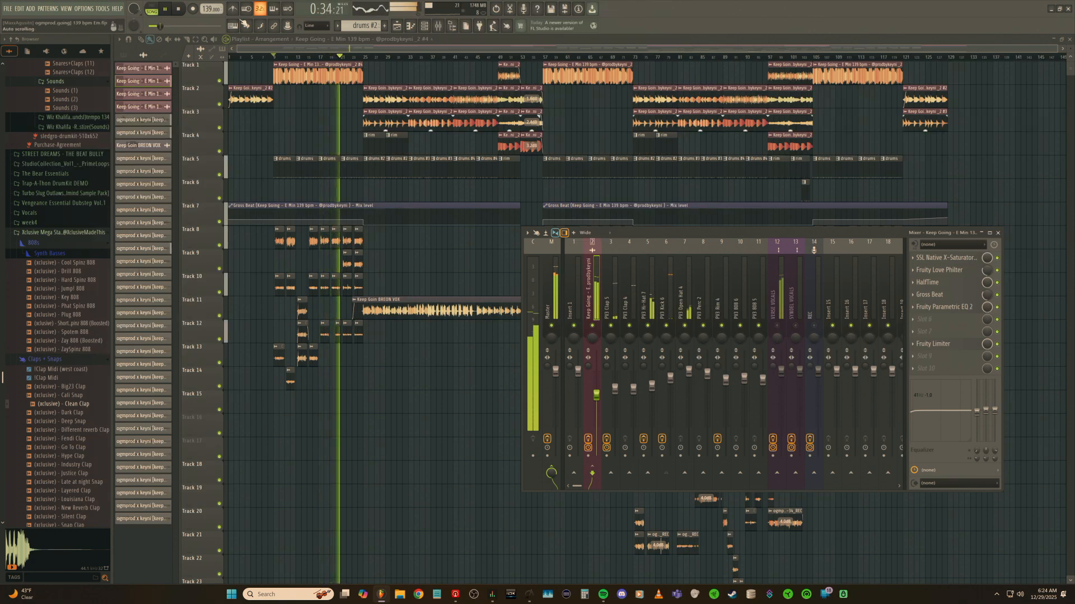
Solo Track 1 and listen to the melody sample alone from bar 9 with the mixer open.
left_click(273, 58)
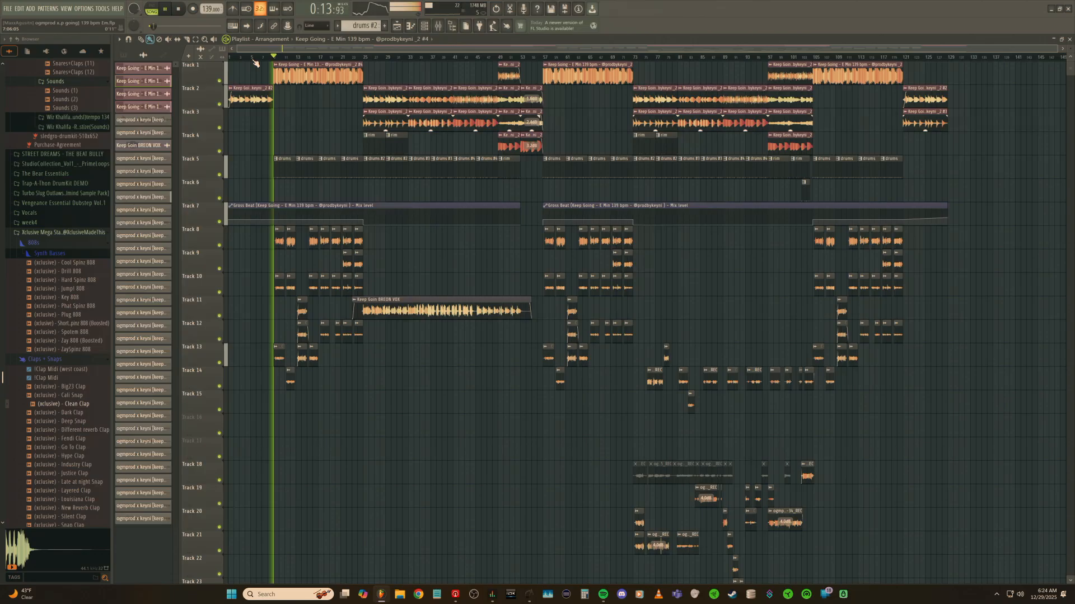
right_click(219, 82)
left_click(440, 27)
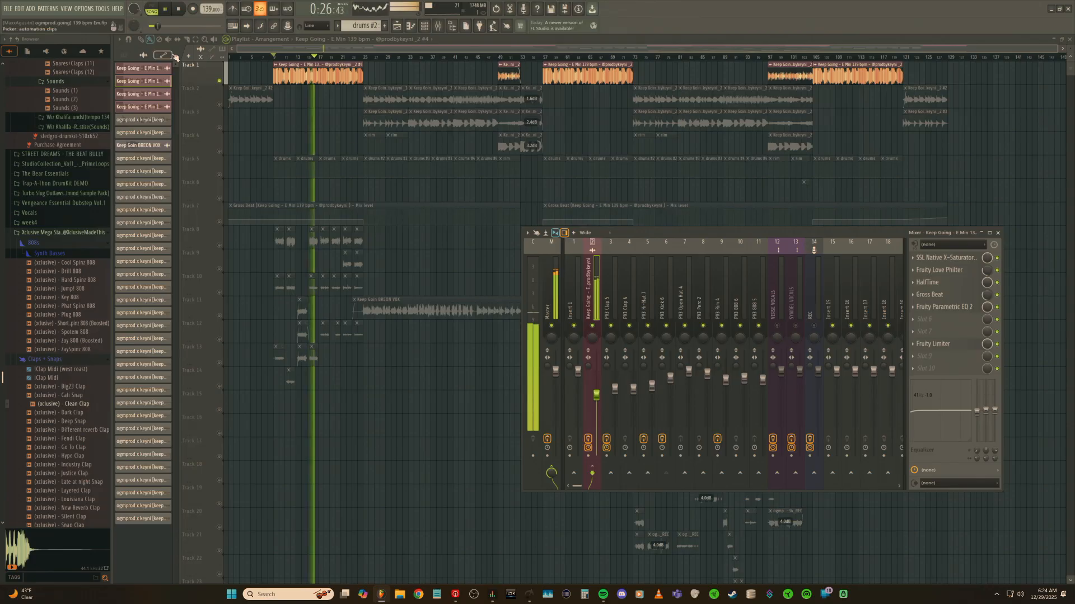
key("space")
key("F9")
Solo Track 5 and play it while examining the "drums" pattern in the channel rack.
right_click(222, 172)
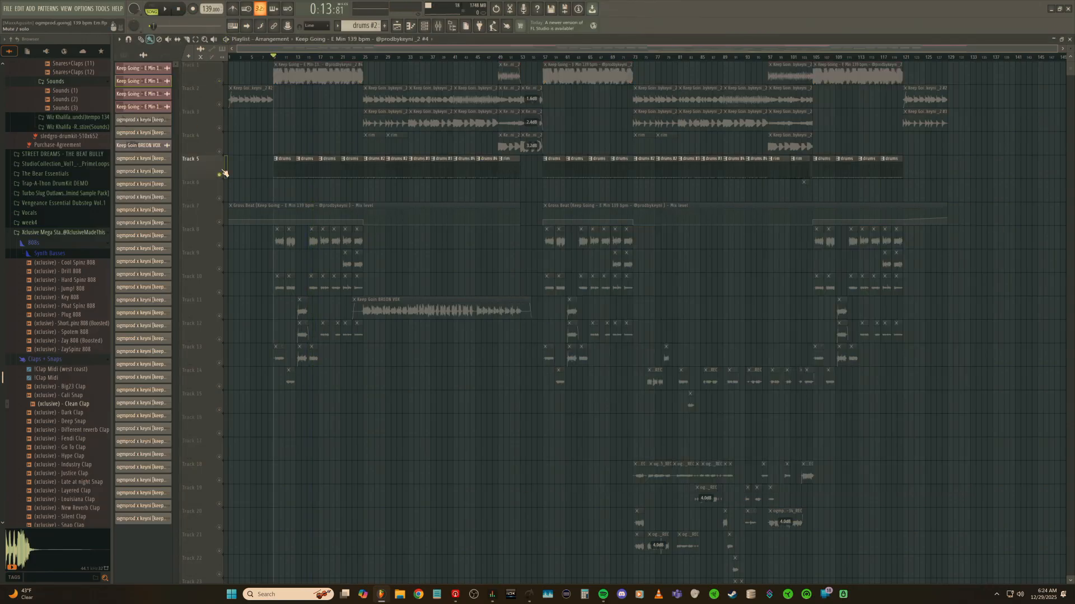
left_click(428, 27)
left_click(361, 25)
left_click(372, 38)
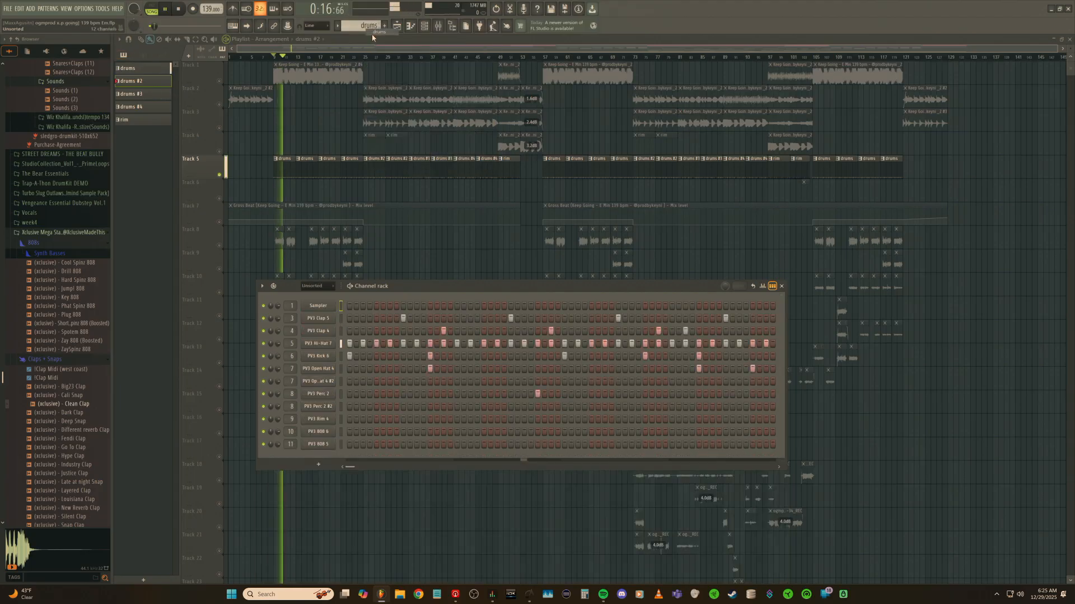
left_click_drag(428, 290, 560, 322)
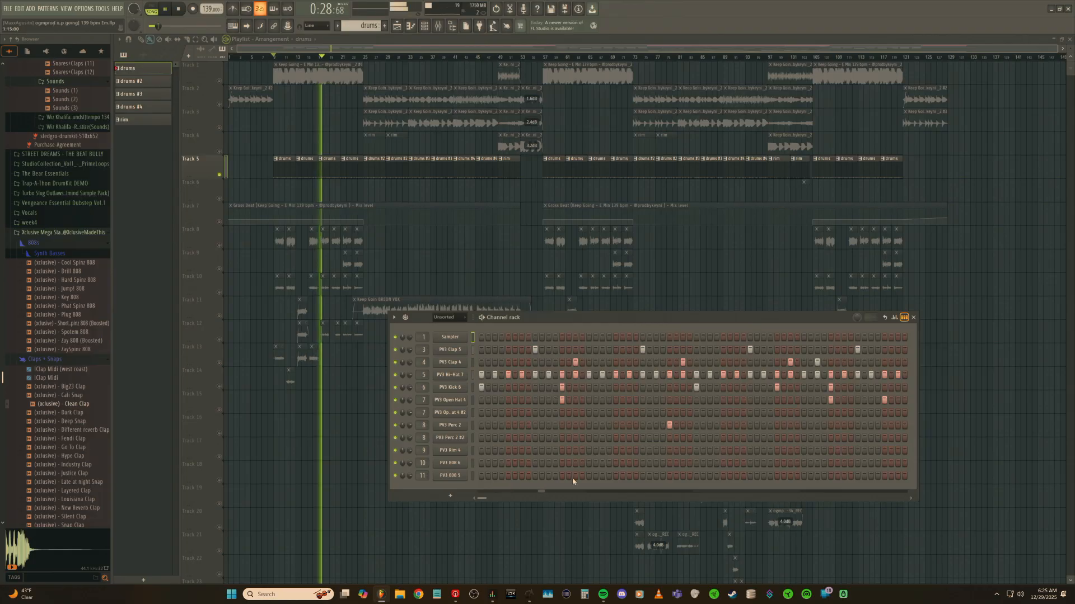
left_click(179, 10)
Take Track 5 out of solo, play the full arrangement from bar 9, and show the Master track's effects in the mixer.
left_click(220, 81)
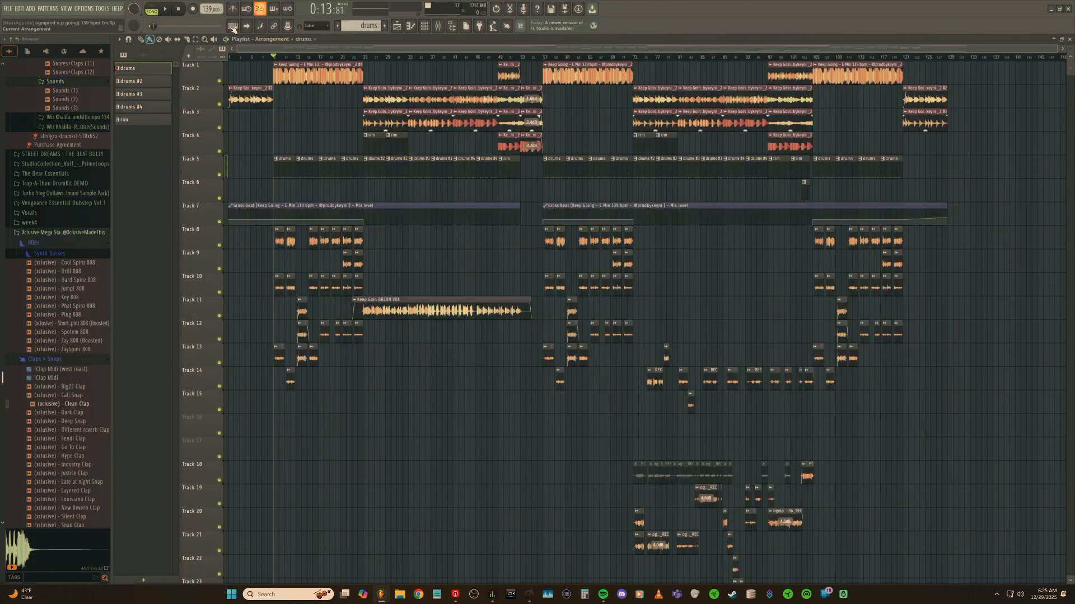
left_click(167, 10)
key("F9")
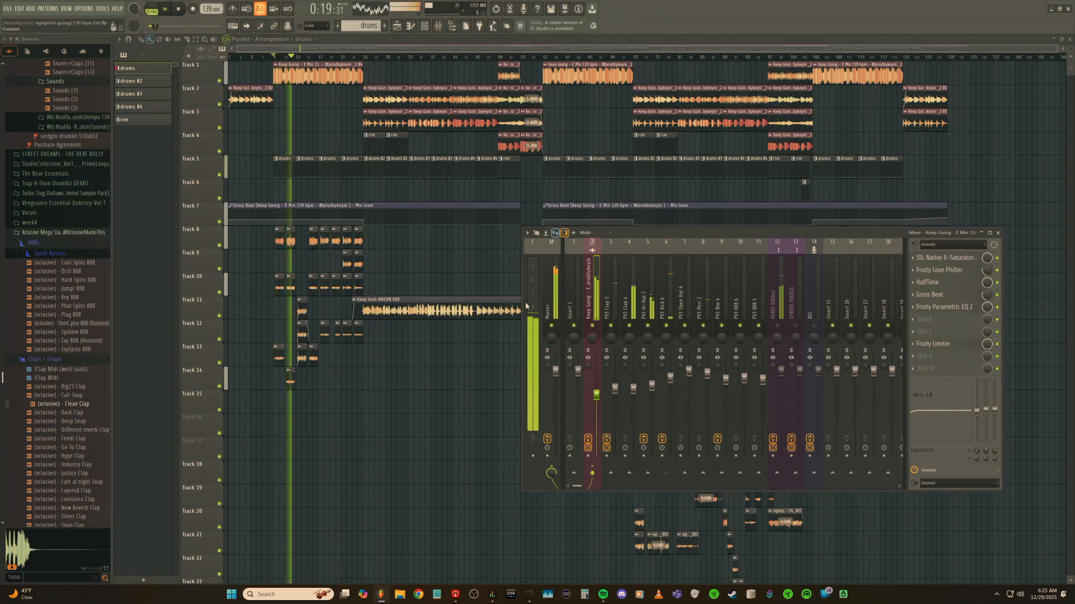
left_click(536, 288)
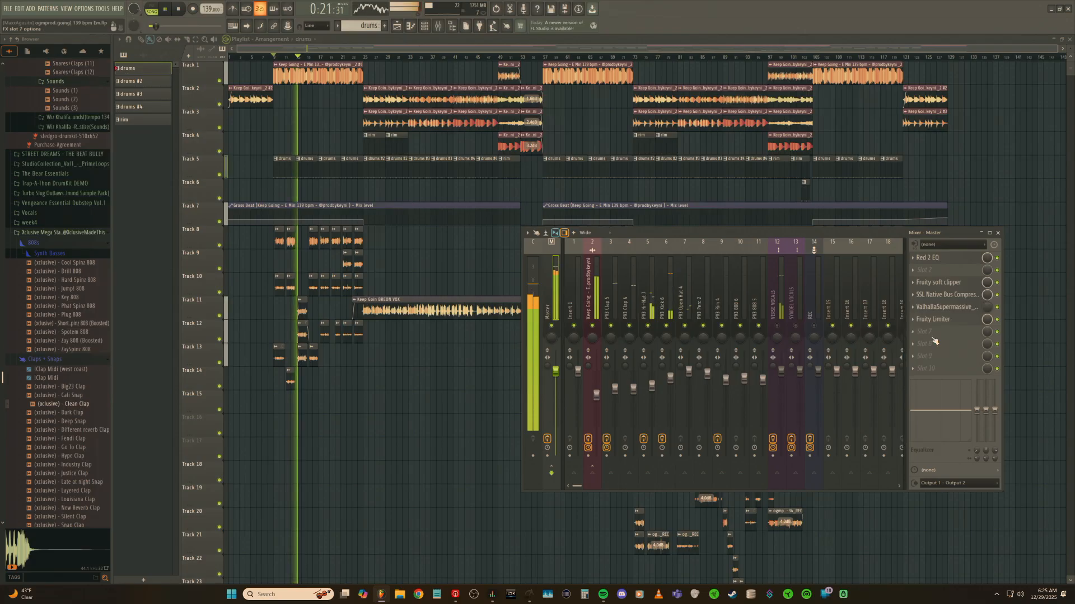
Review the Fruity Limiter and ValhallaSupermassive settings on the Master track, leaving the limiter window open.
left_click(944, 322)
left_click(944, 322)
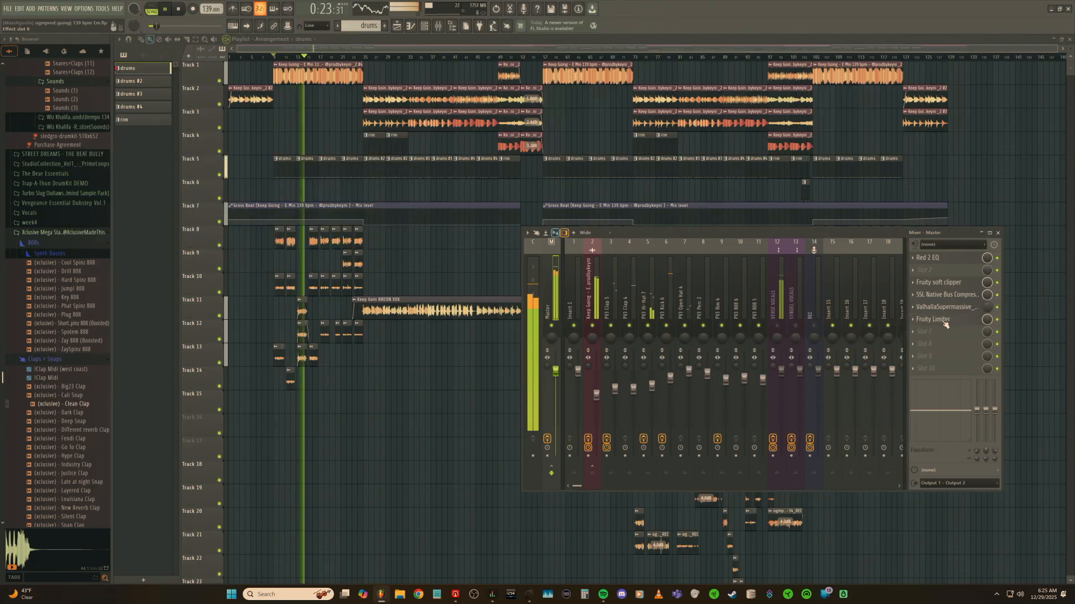
left_click(944, 322)
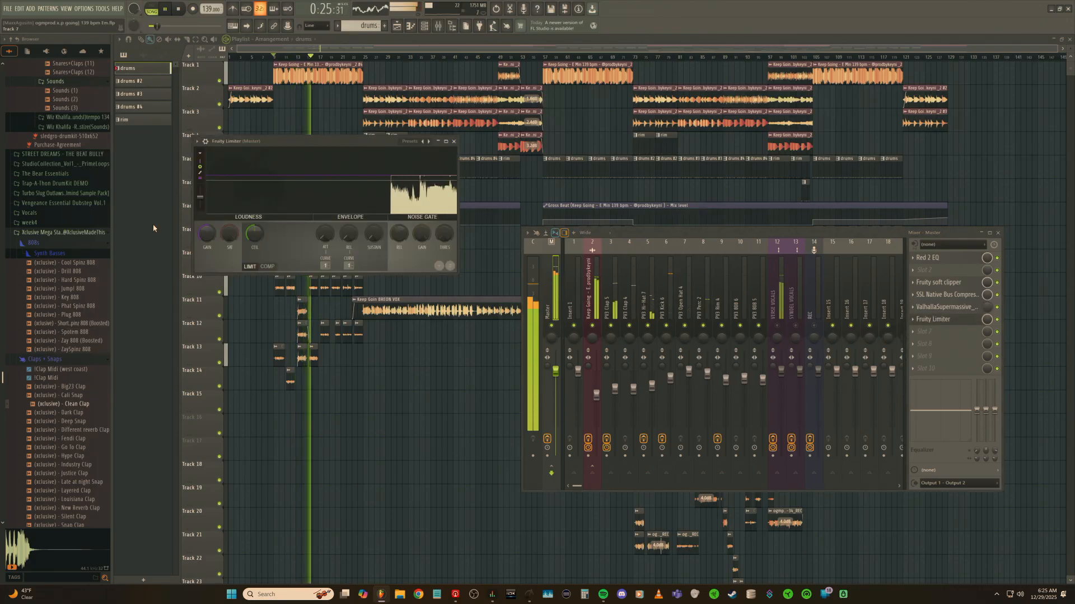
left_click(946, 307)
left_click(946, 307)
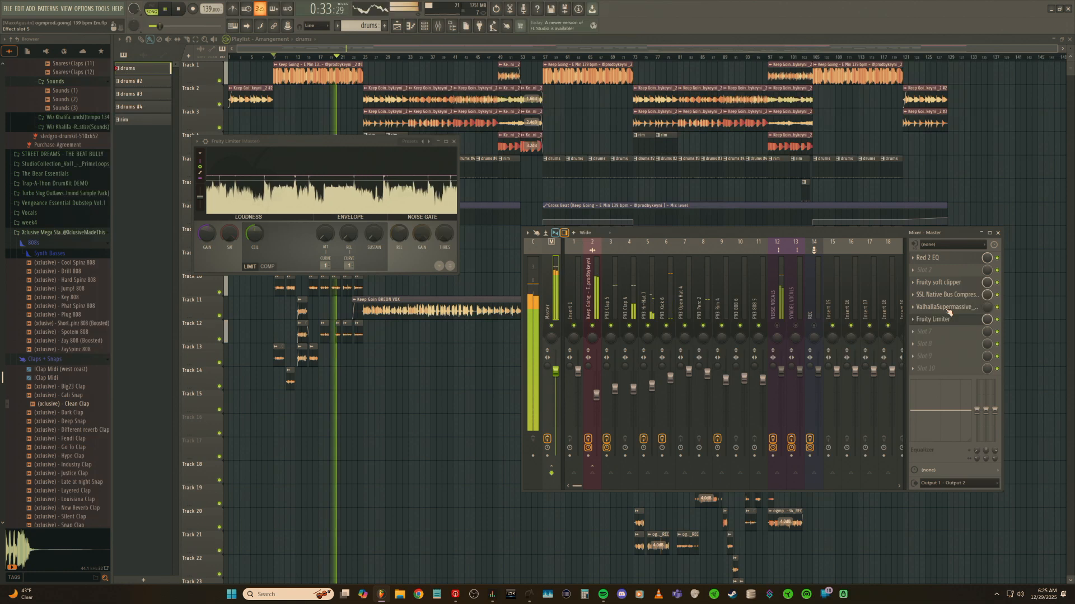
Review the Master's SSL Native Bus Compressor, Fruity soft clipper and Red 2 EQ, and close all plugin and mixer windows.
left_click(958, 296)
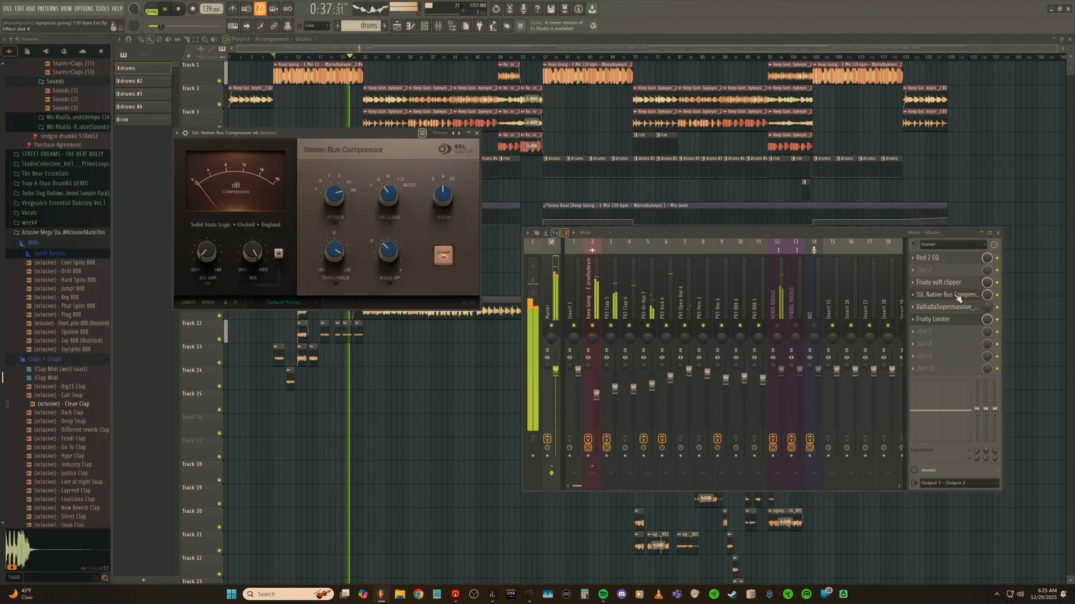
left_click(958, 296)
left_click(954, 284)
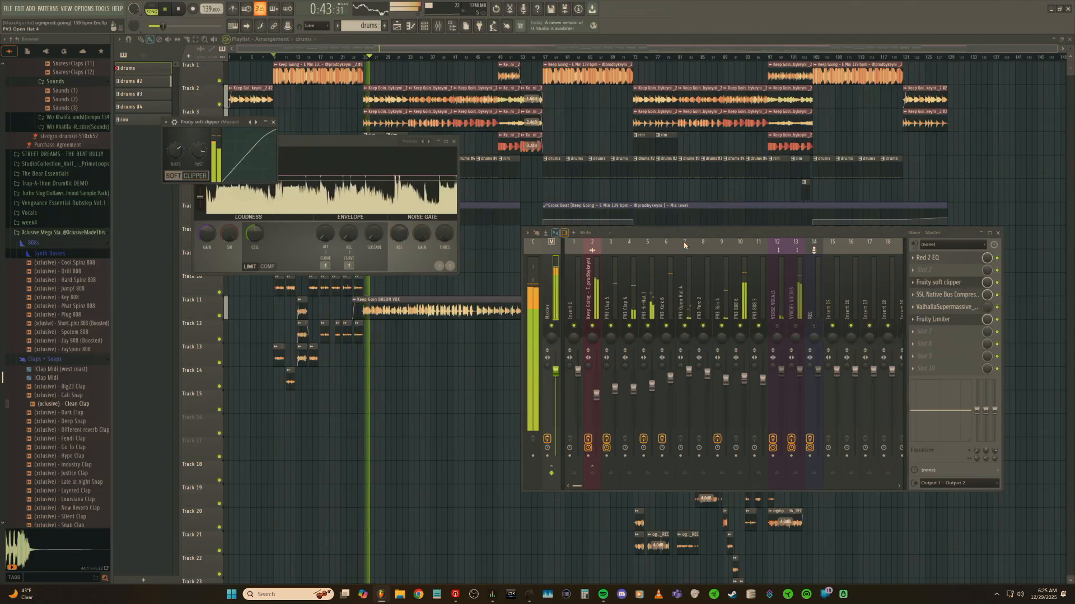
left_click_drag(220, 123, 455, 371)
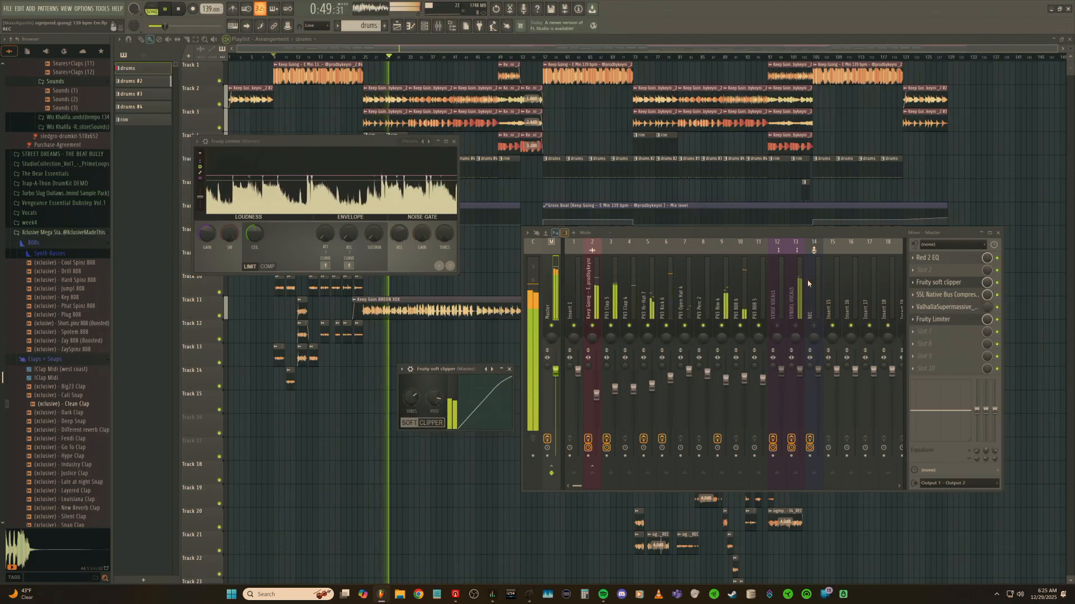
left_click(936, 259)
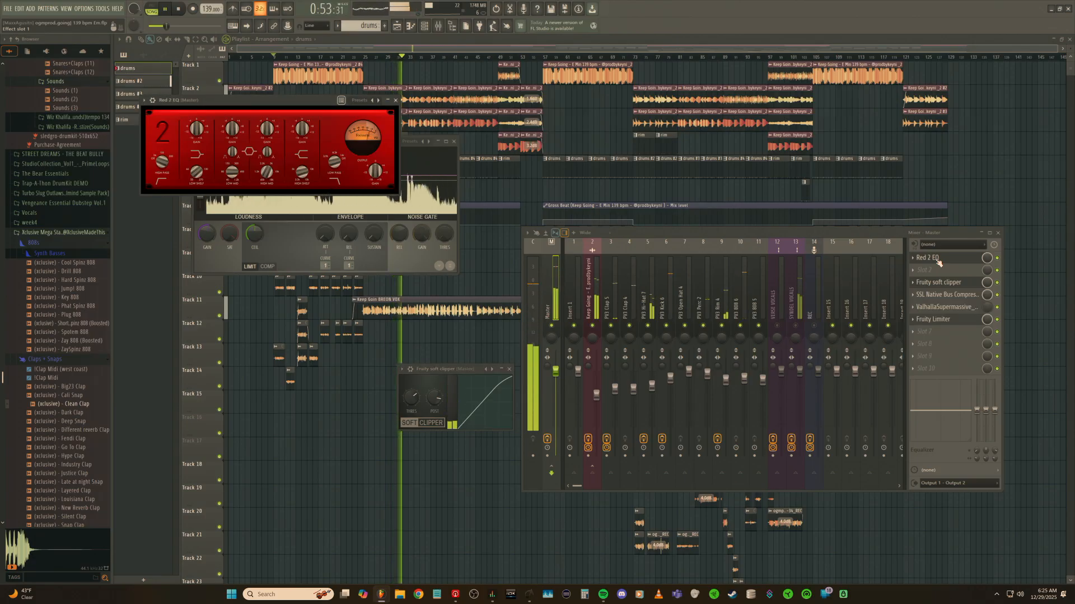
left_click(939, 261)
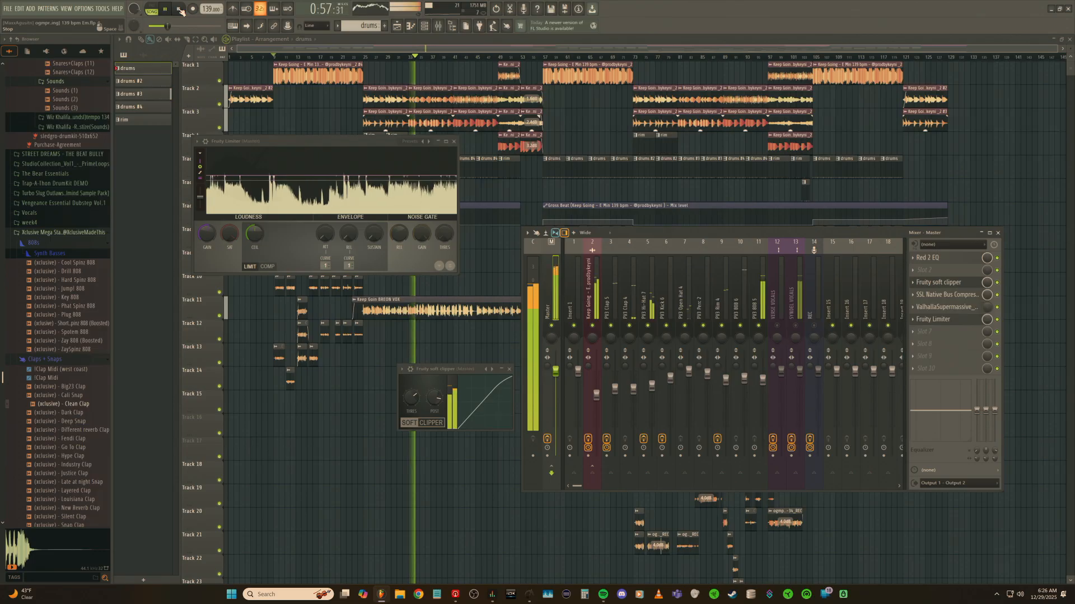
key("F12")
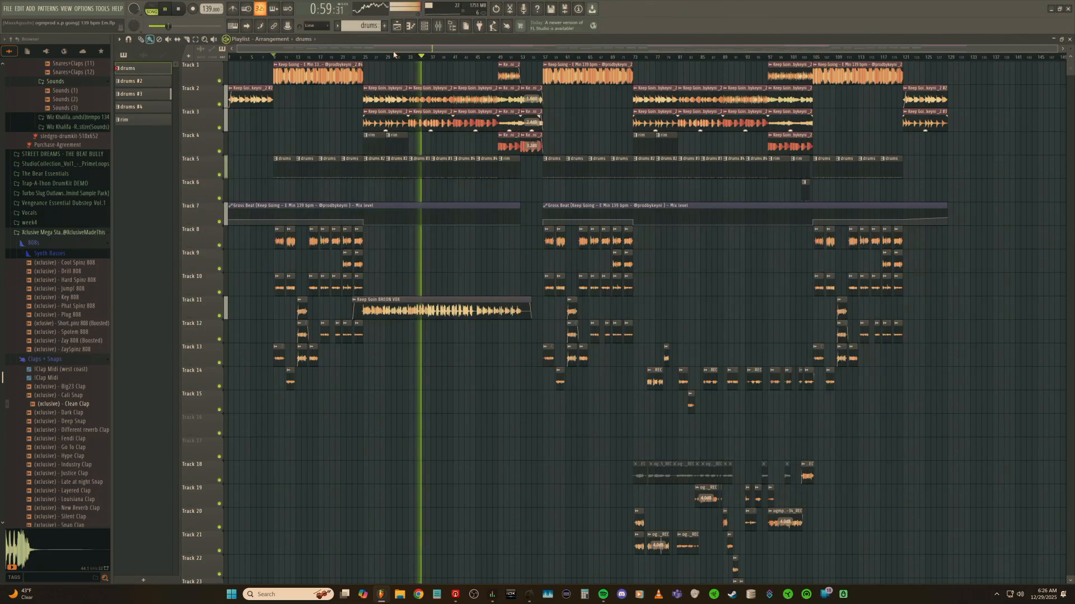
Play the arrangement through the Track 11 vocal section up to about bar 57, and stop playback.
scroll(406, 58, "up", 2)
scroll(406, 60, "up", 2)
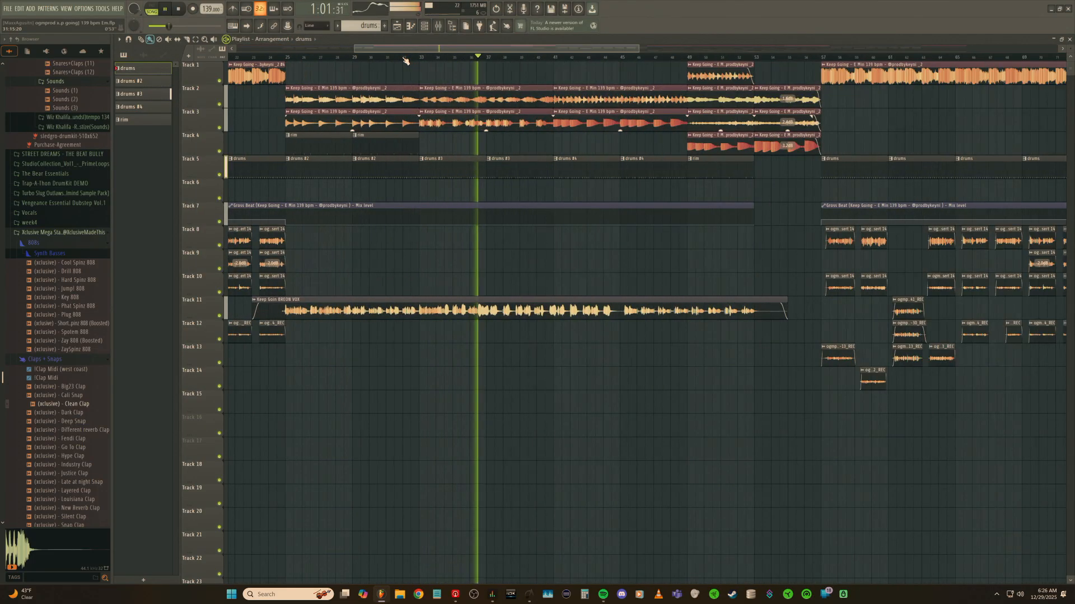
scroll(404, 61, "down", 2)
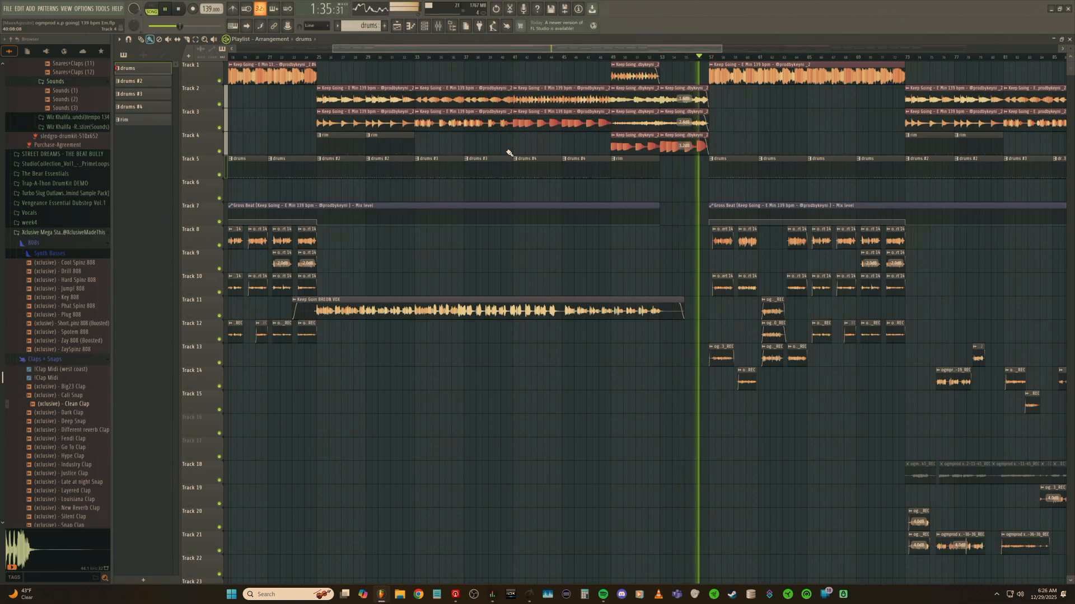
left_click(179, 9)
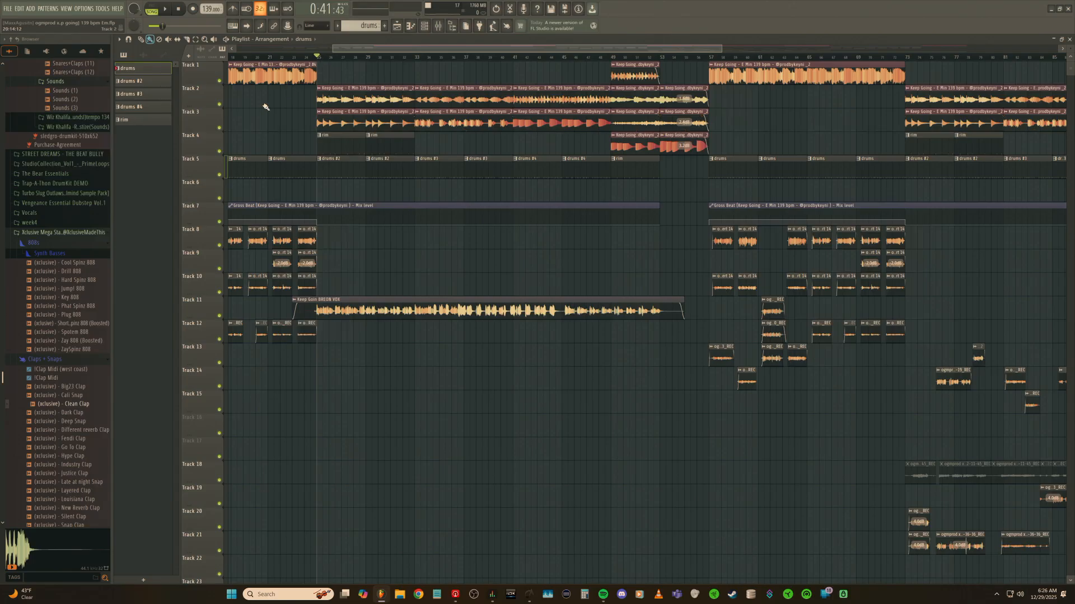
Solo Track 2, check the audio clip settings of its sample, and play it from bar 25.
right_click(220, 105)
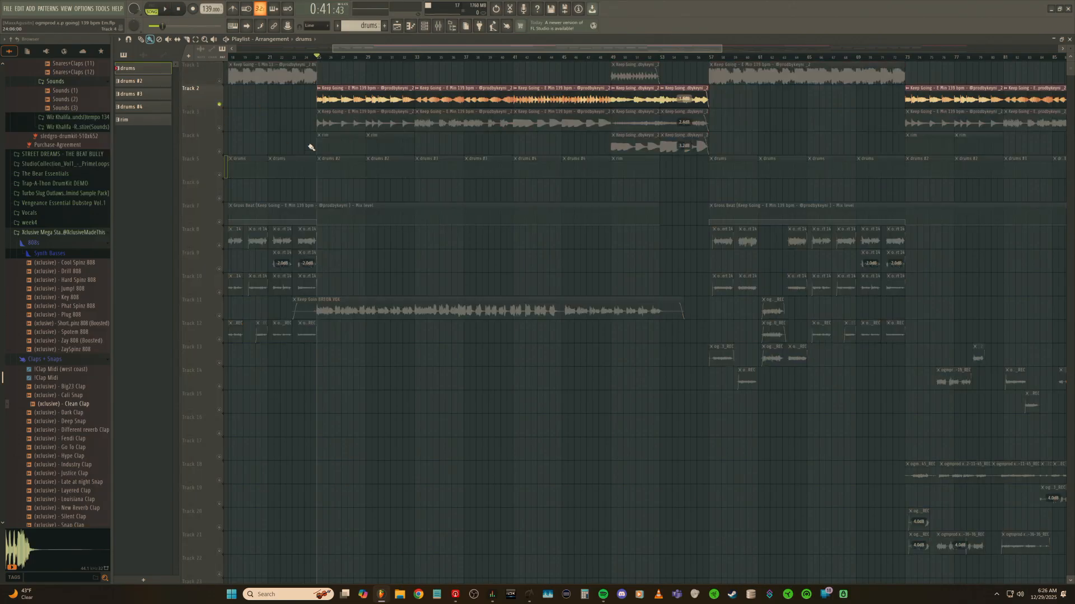
double_click(257, 83)
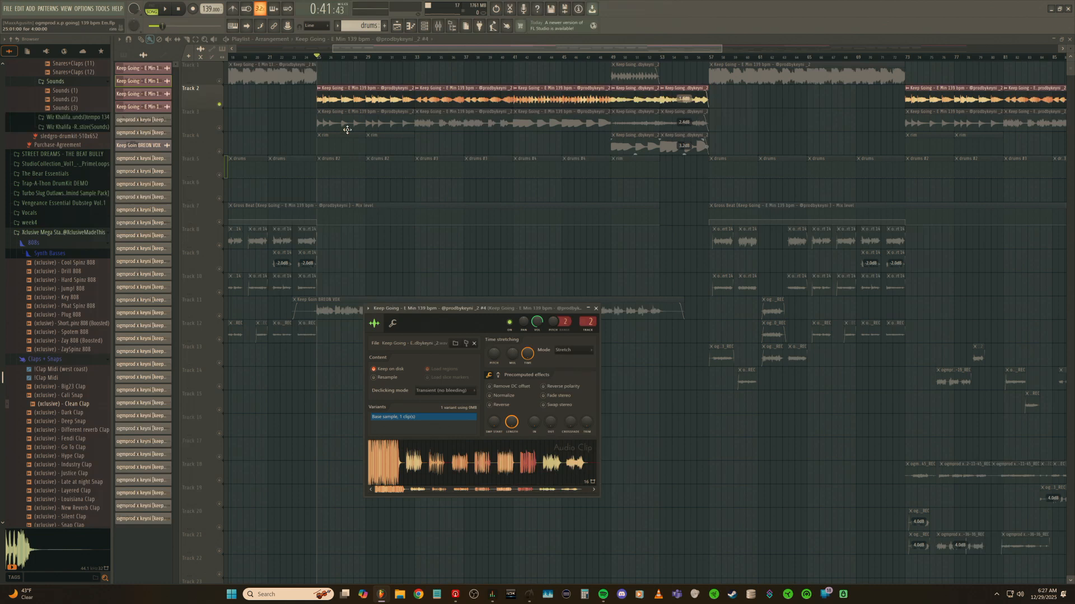
left_click(232, 48)
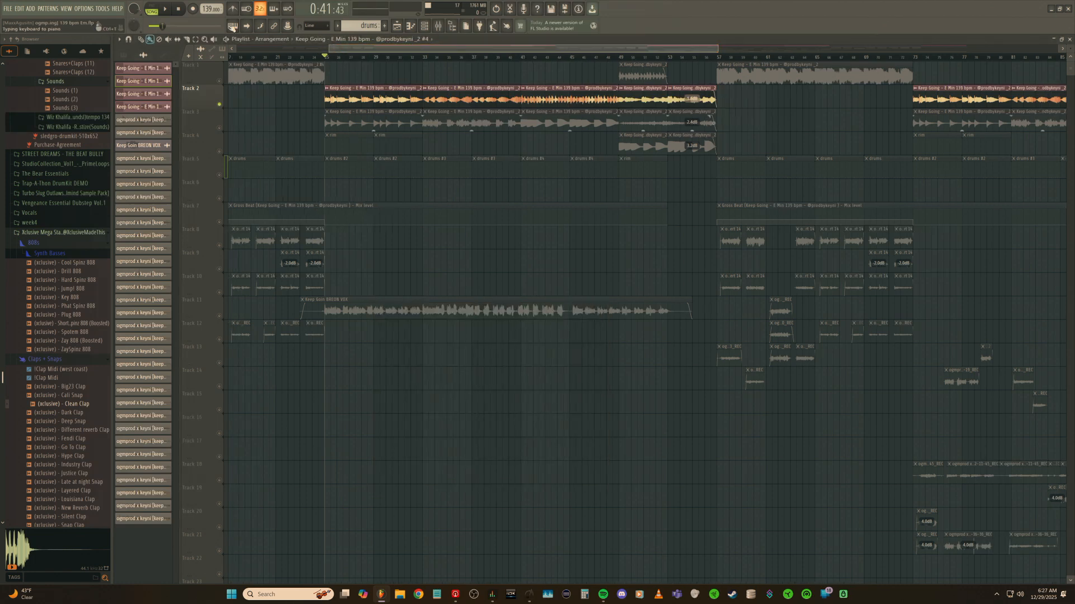
left_click(173, 11)
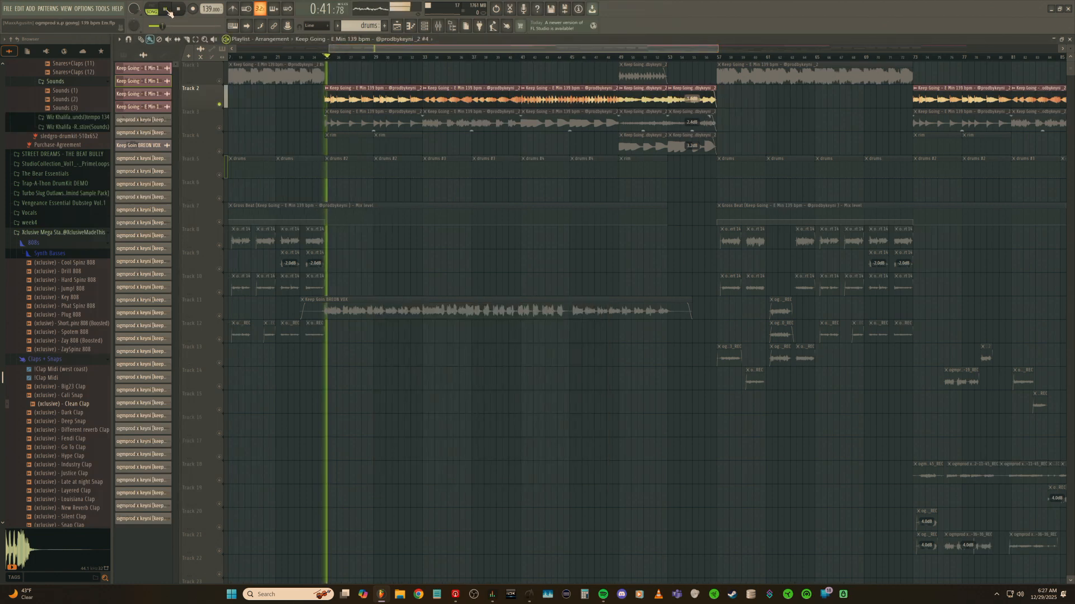
Solo Track 3 and view the sample insert's effects, and play Tracks 2 and 3 together from bar 25.
right_click(220, 128)
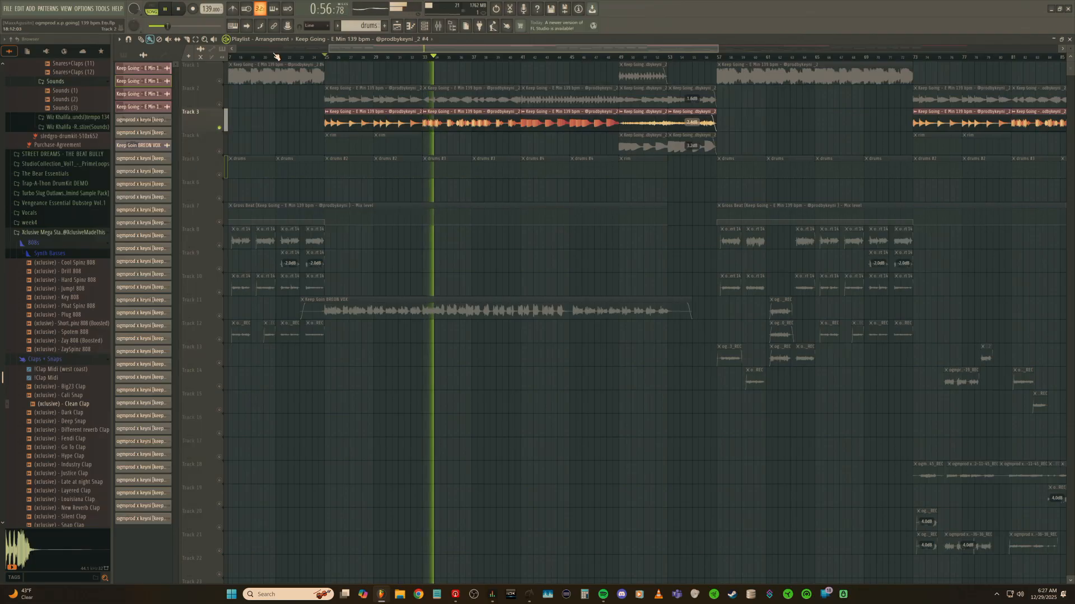
key("F9")
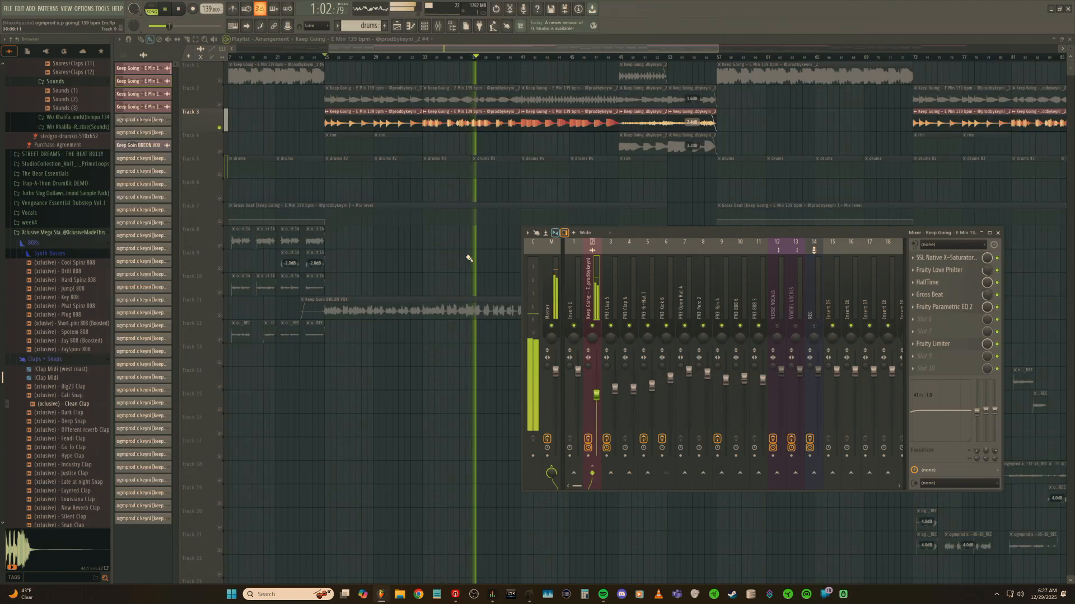
left_click(219, 104)
left_click(327, 58)
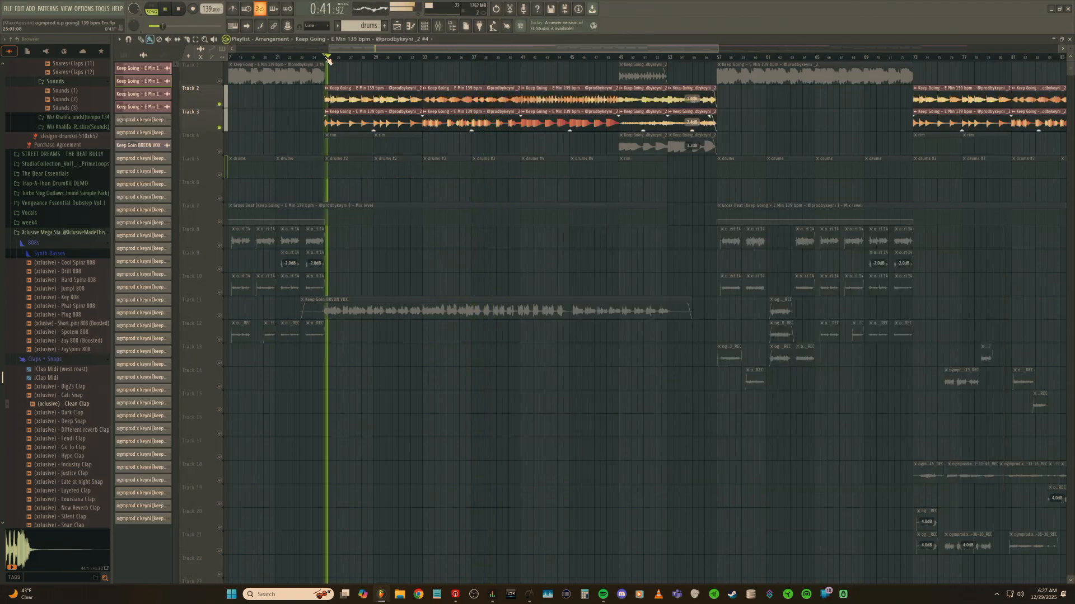
Bring Tracks 4 and 5 in with the soloed tracks, listen through the section, and stop playback.
left_click(219, 151)
left_click(219, 175)
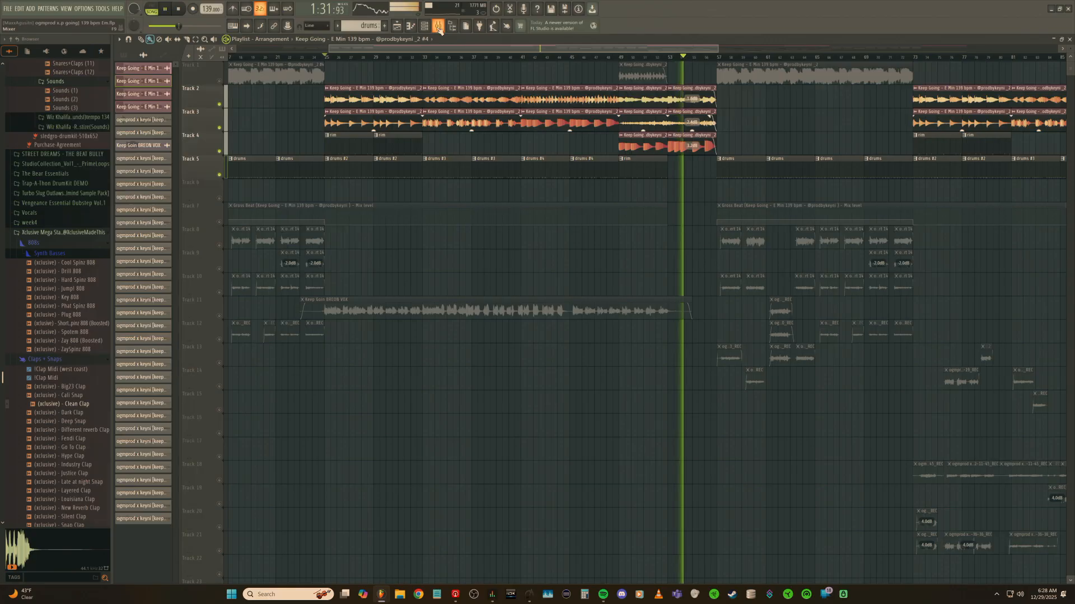
left_click_drag(337, 50, 333, 51)
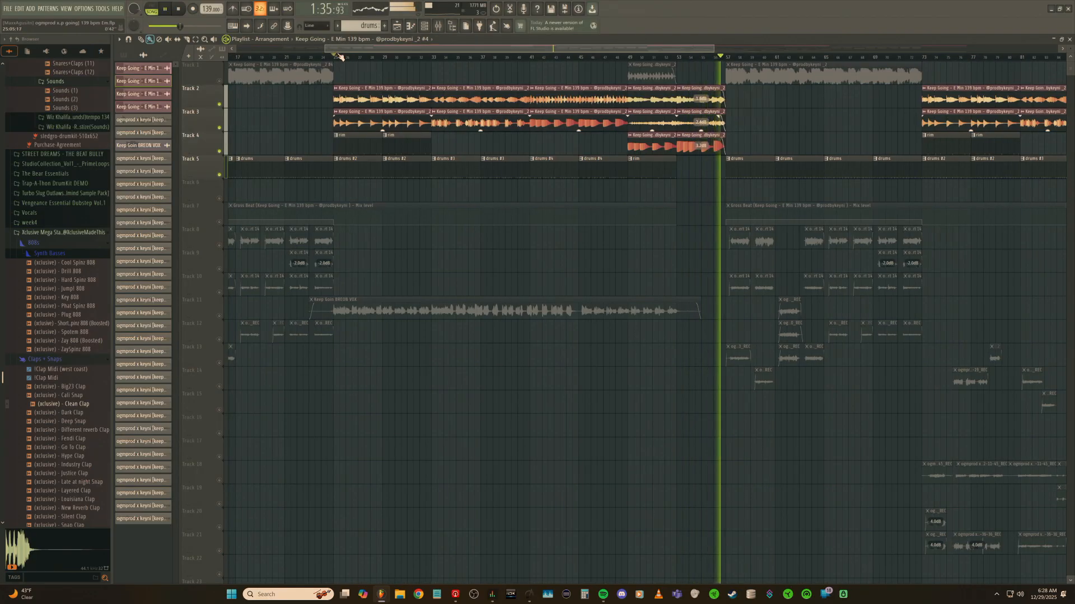
key("space")
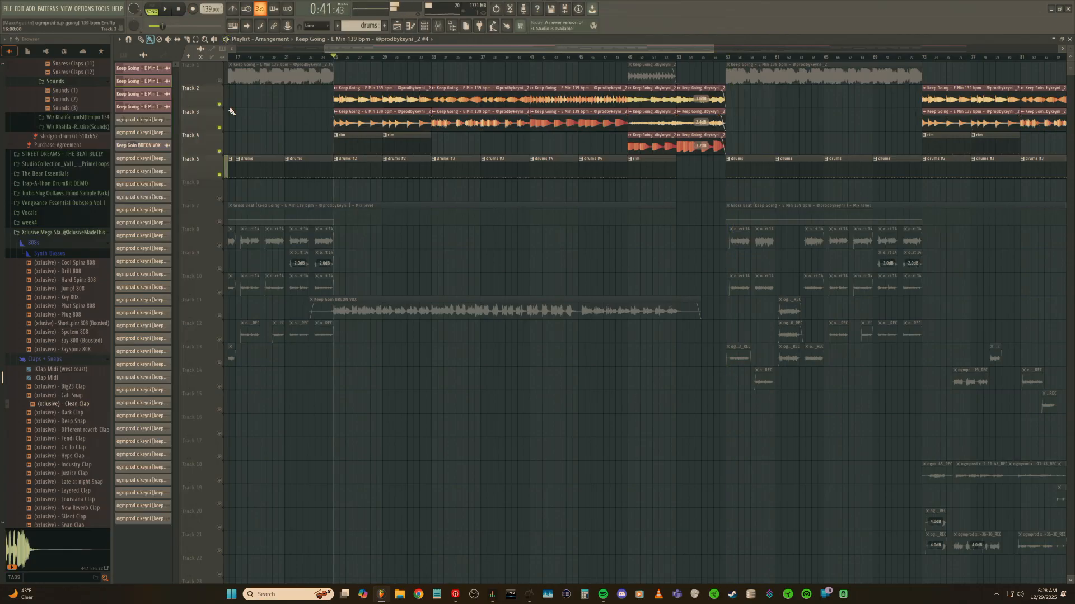
Take all playlist tracks out of solo and show the sample insert's effect chain in the mixer.
right_click(220, 104)
left_click_drag(342, 49, 291, 53)
left_click(439, 27)
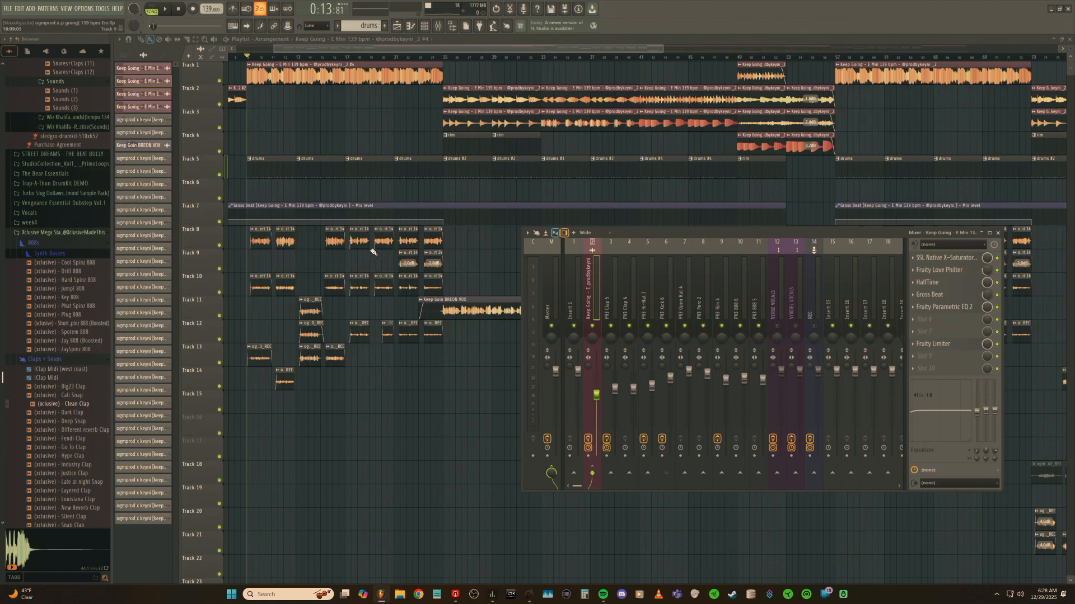
Examine the arrangement from bar 57 onward, including the vocal clips on Tracks 8 to 23.
left_click_drag(543, 49, 572, 47)
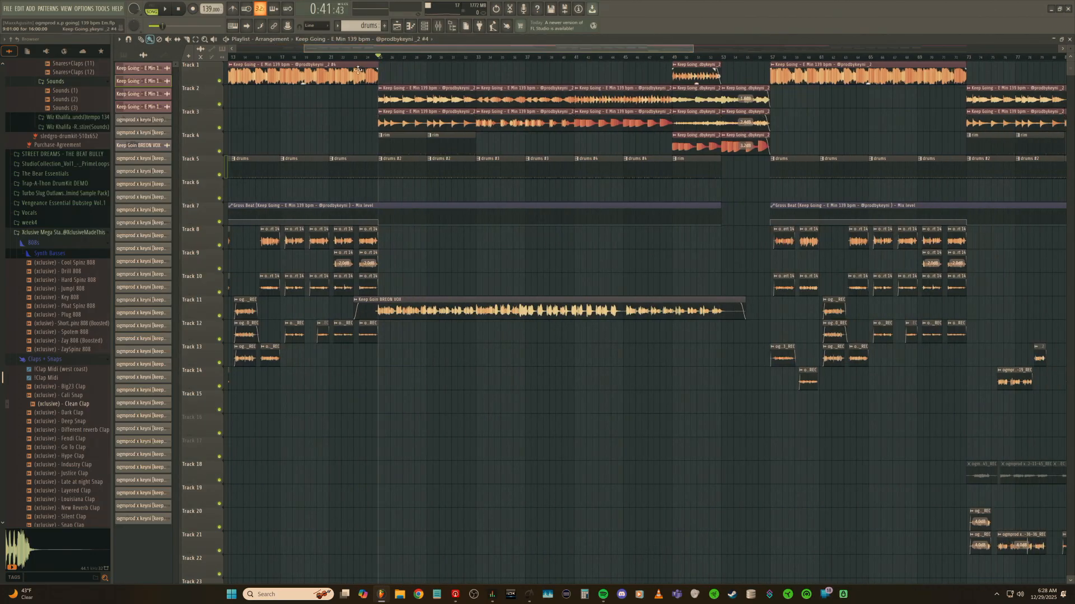
left_click_drag(583, 48, 815, 76)
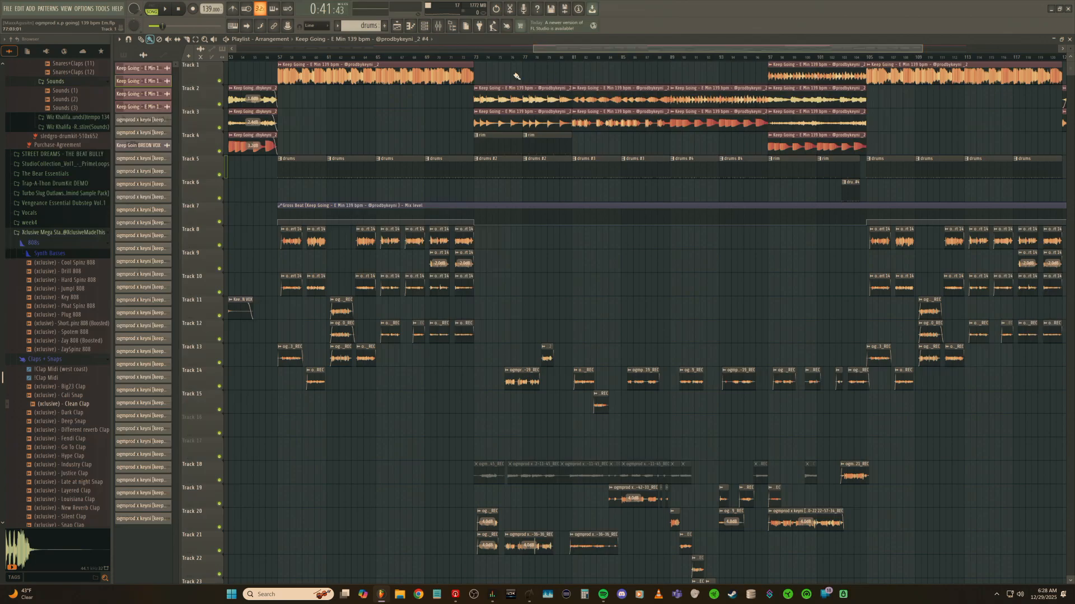
scroll(636, 271, "down", 3)
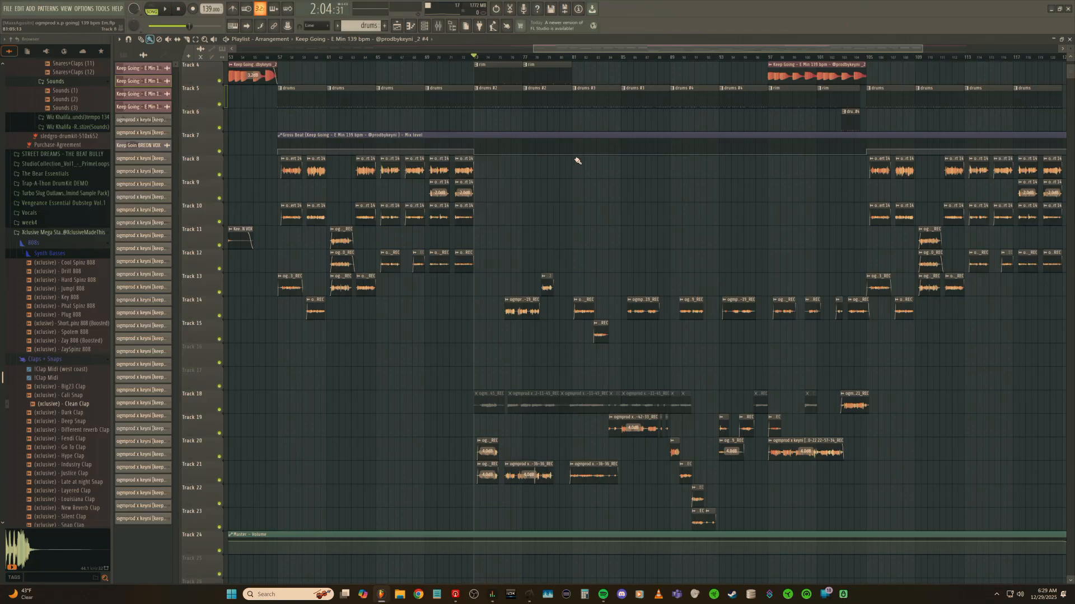
scroll(583, 207, "up", 2)
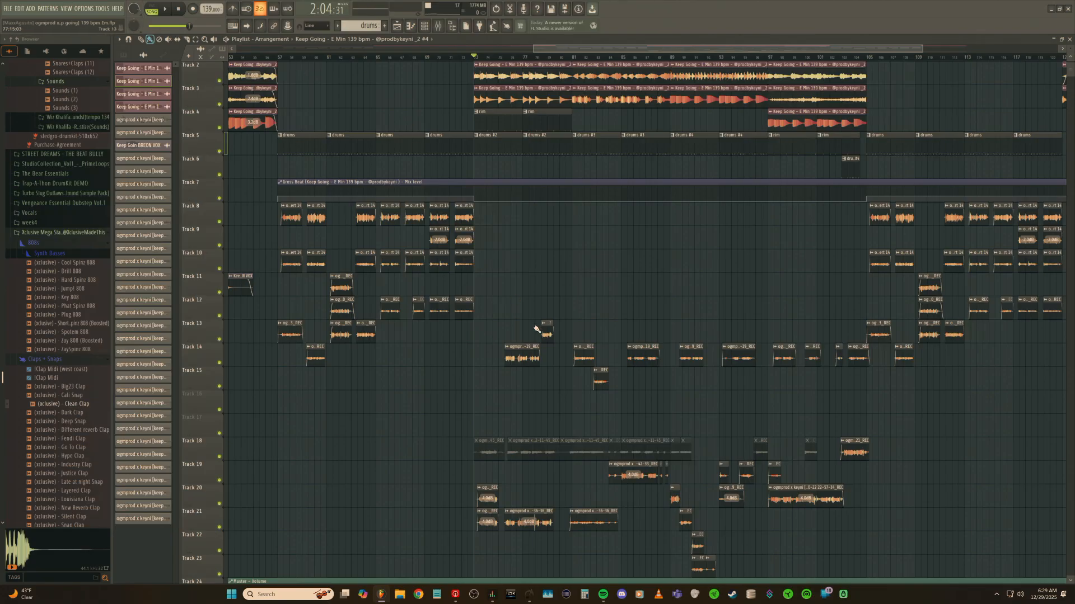
scroll(536, 329, "down", 1)
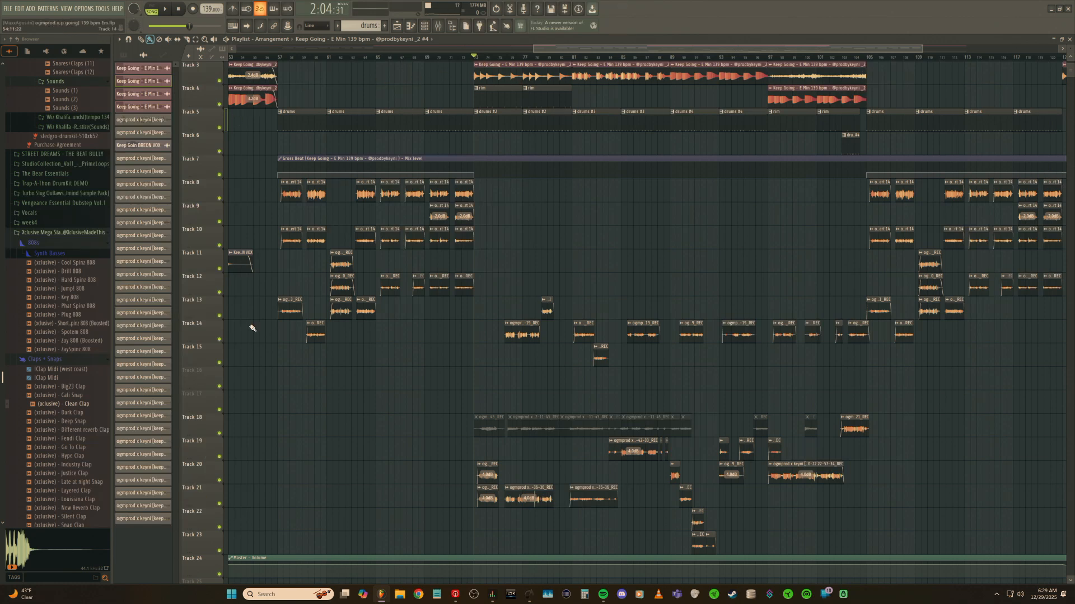
Play the song from bar 73 with the mixer shown, and display the VERSE VOCALS insert's effects.
left_click(450, 26)
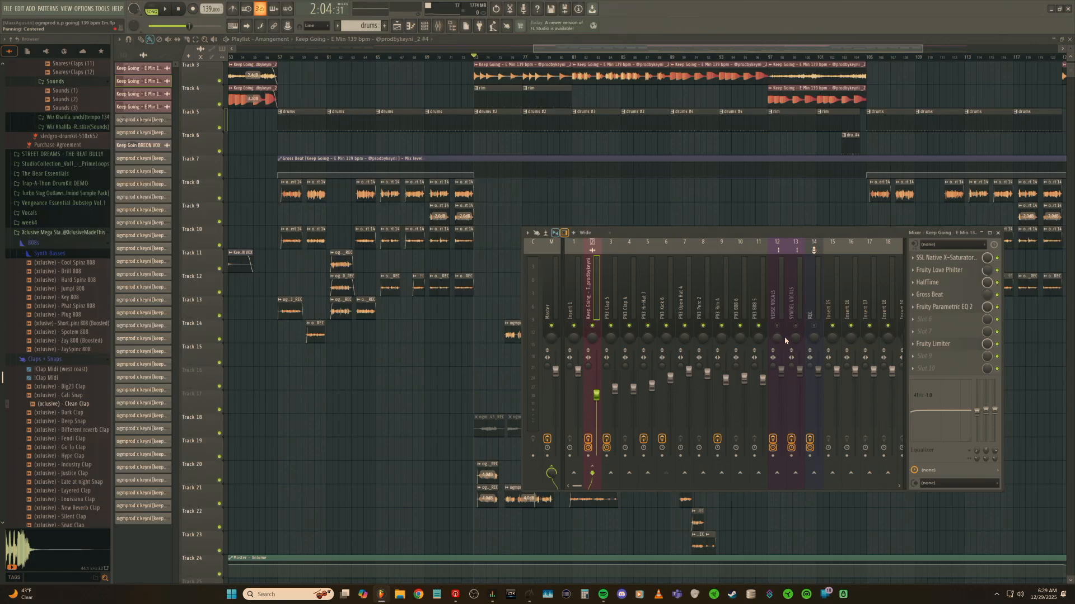
left_click(164, 9)
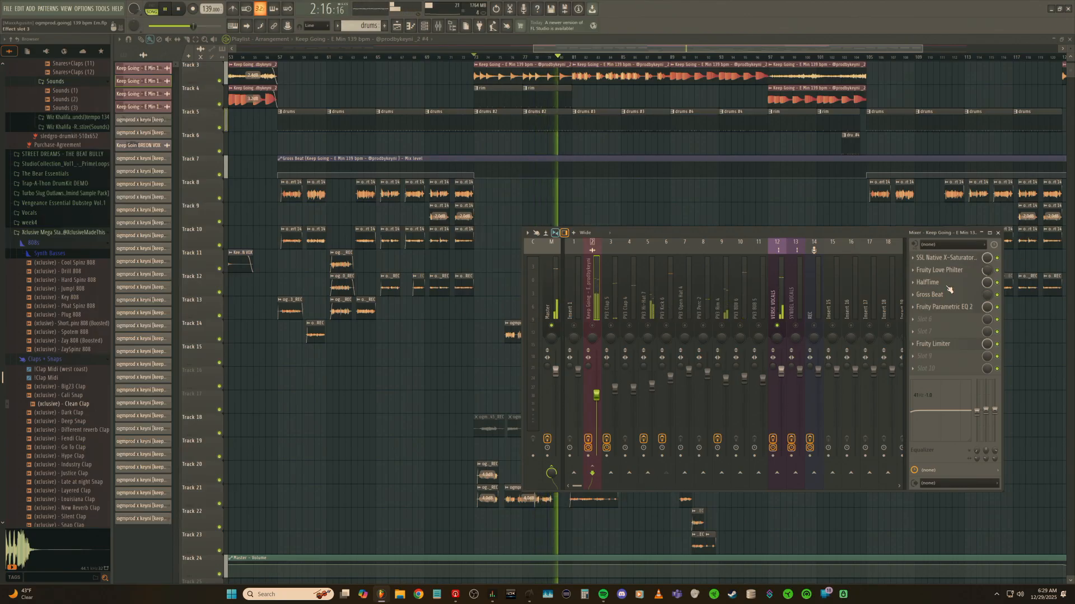
left_click(775, 306)
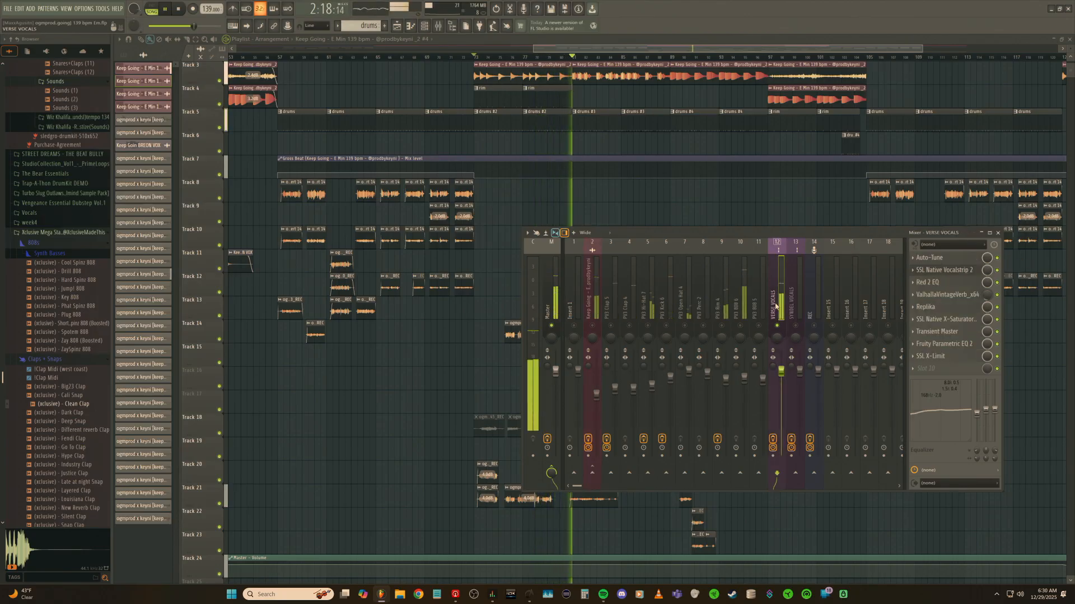
Review the Auto-Tune, SSL Native Vocalstrip 2 and Red 2 EQ settings on the VERSE VOCALS insert, closing each plugin.
left_click(936, 259)
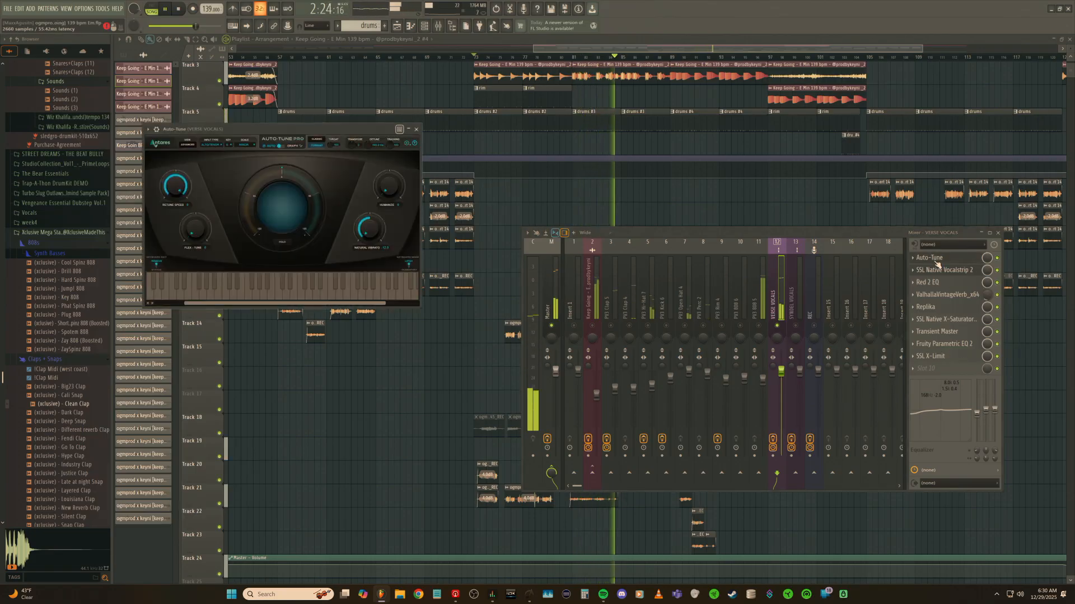
left_click(937, 260)
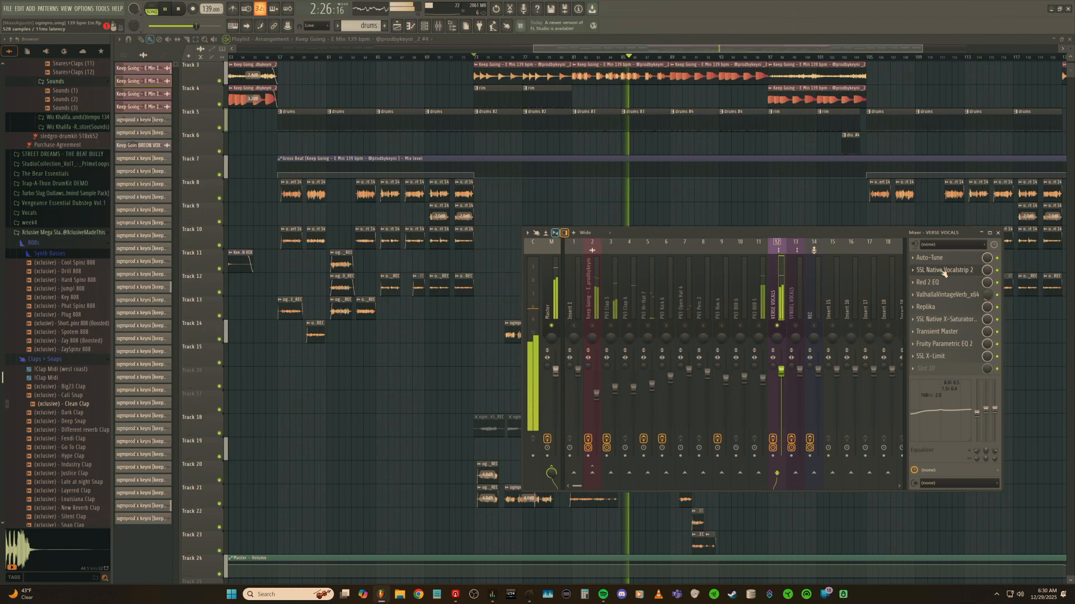
left_click(944, 270)
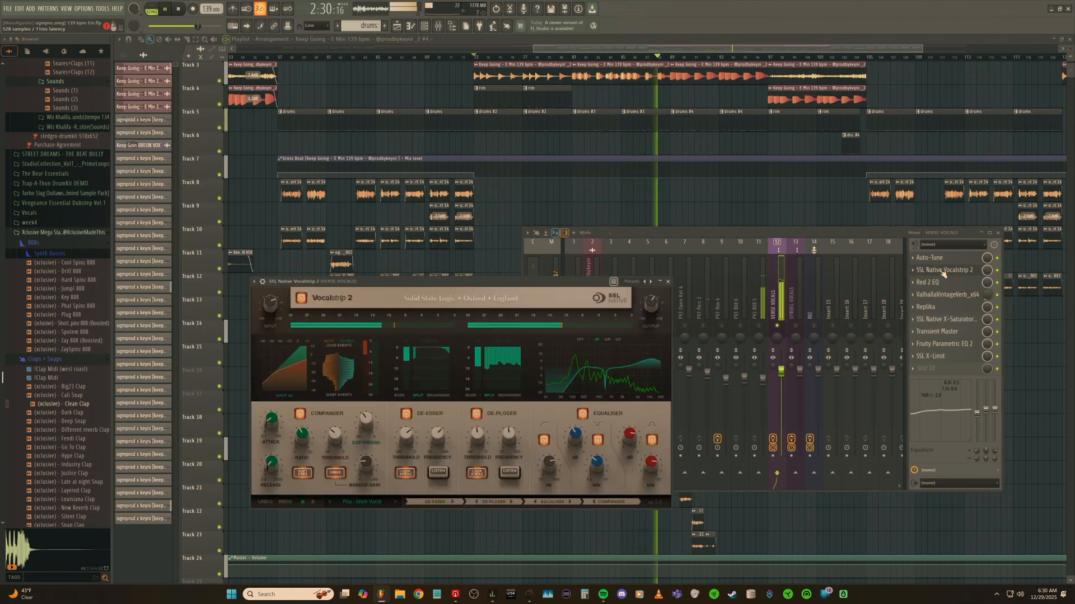
left_click(944, 272)
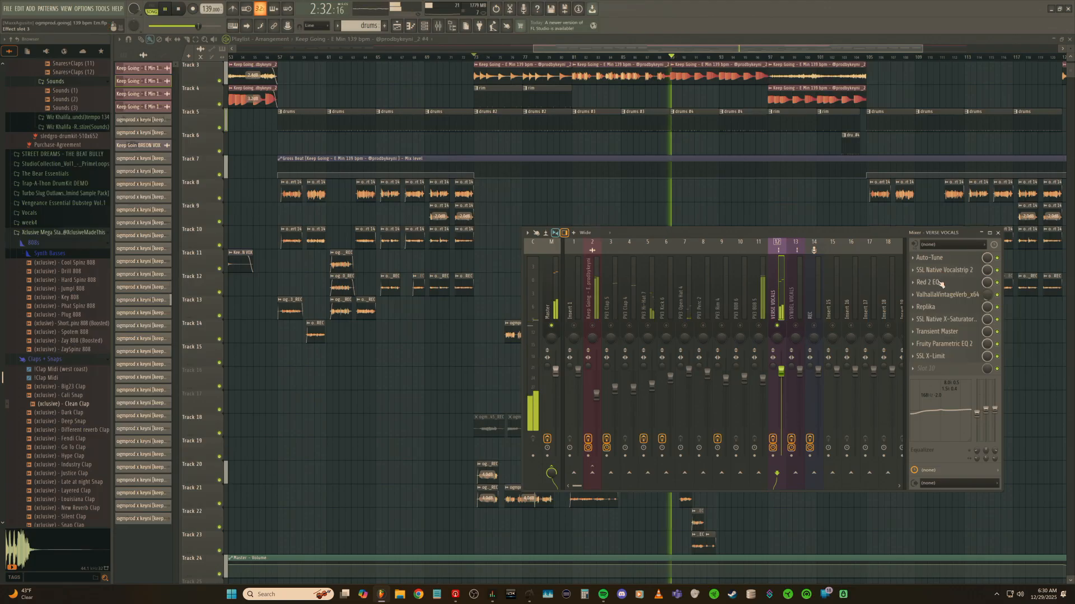
left_click(940, 282)
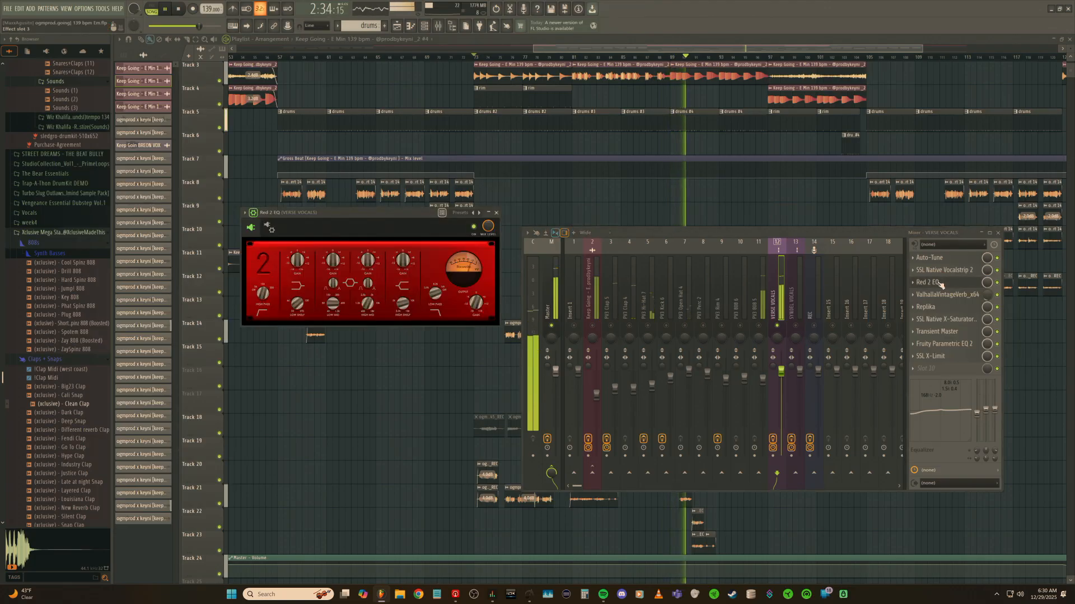
left_click(939, 283)
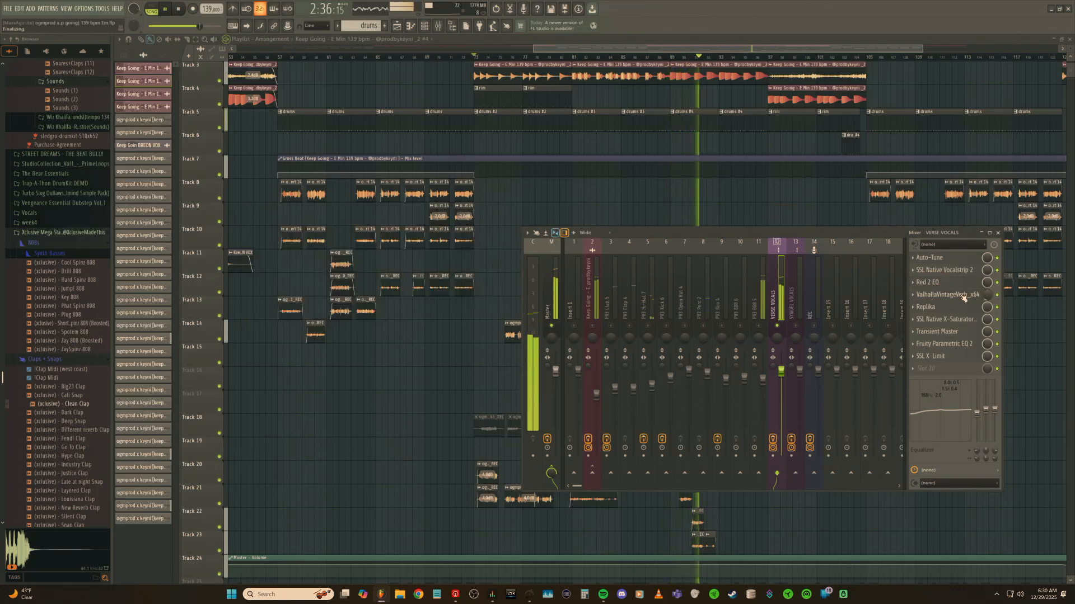
Review ValhallaVintageVerb and the Replika delay on the VERSE VOCALS insert, closing both plugins.
left_click(963, 297)
left_click(956, 297)
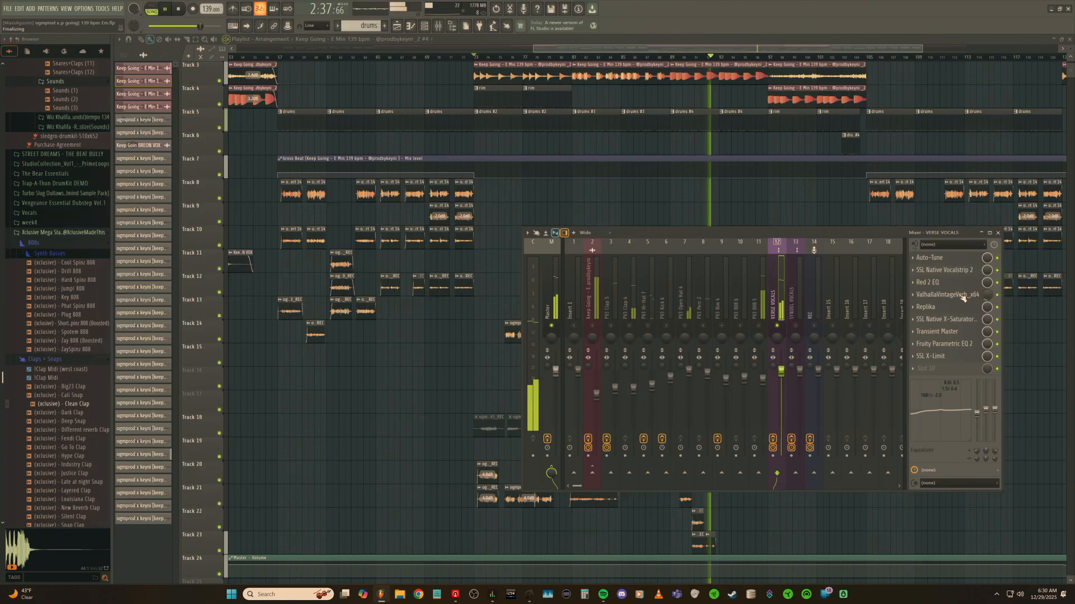
left_click(929, 307)
left_click(929, 307)
left_click(929, 306)
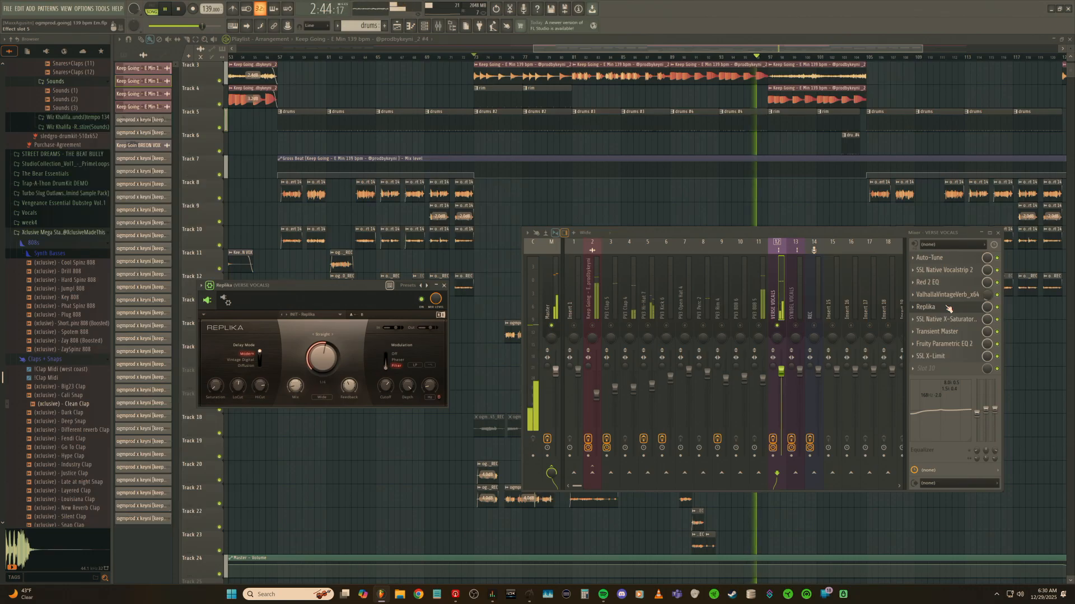
left_click(948, 308)
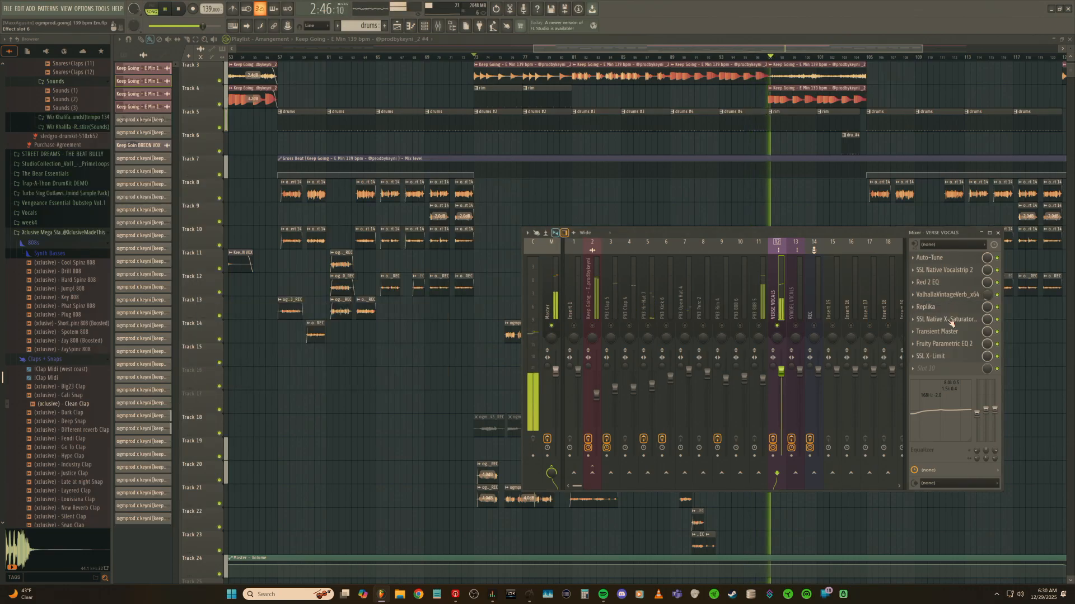
Review the SSL Native X-Saturator and Transient Master settings on the VERSE VOCALS insert, closing both plugins.
left_click(950, 319)
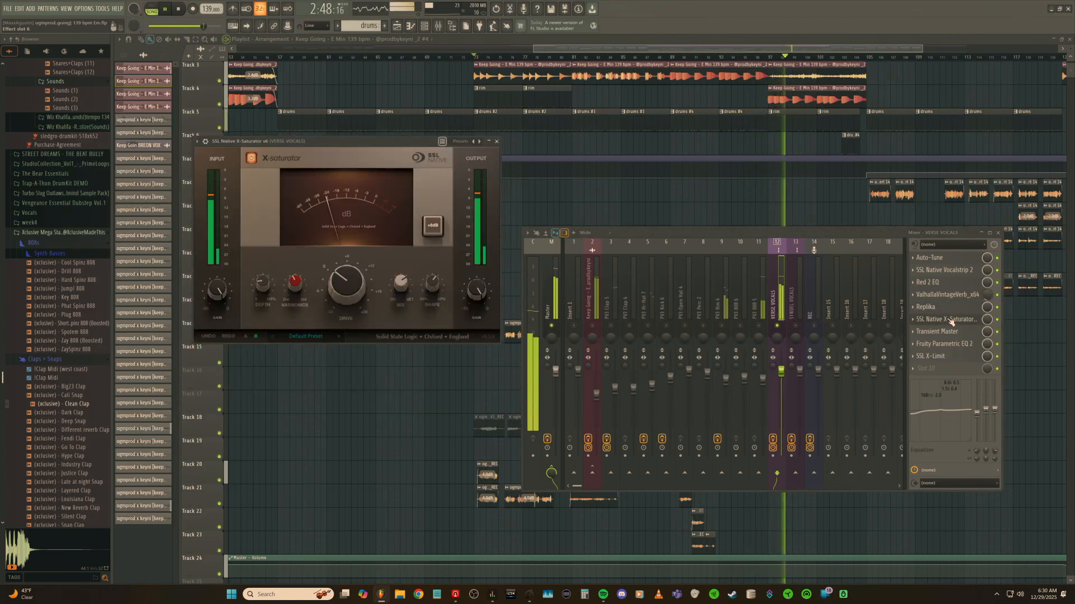
left_click(950, 320)
left_click(951, 333)
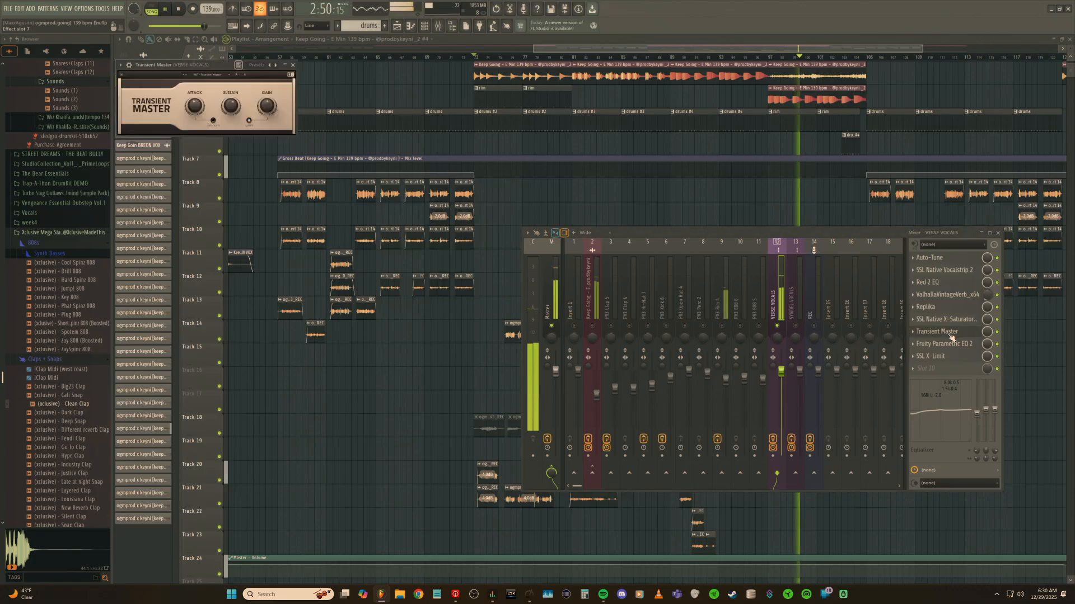
mouse_move(197, 108)
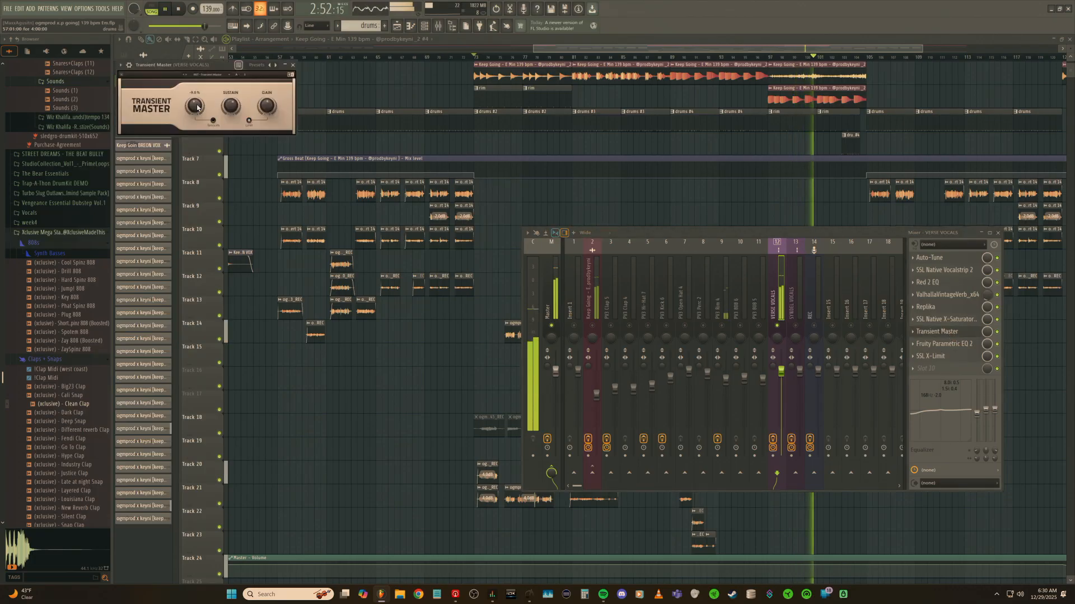
left_click(964, 334)
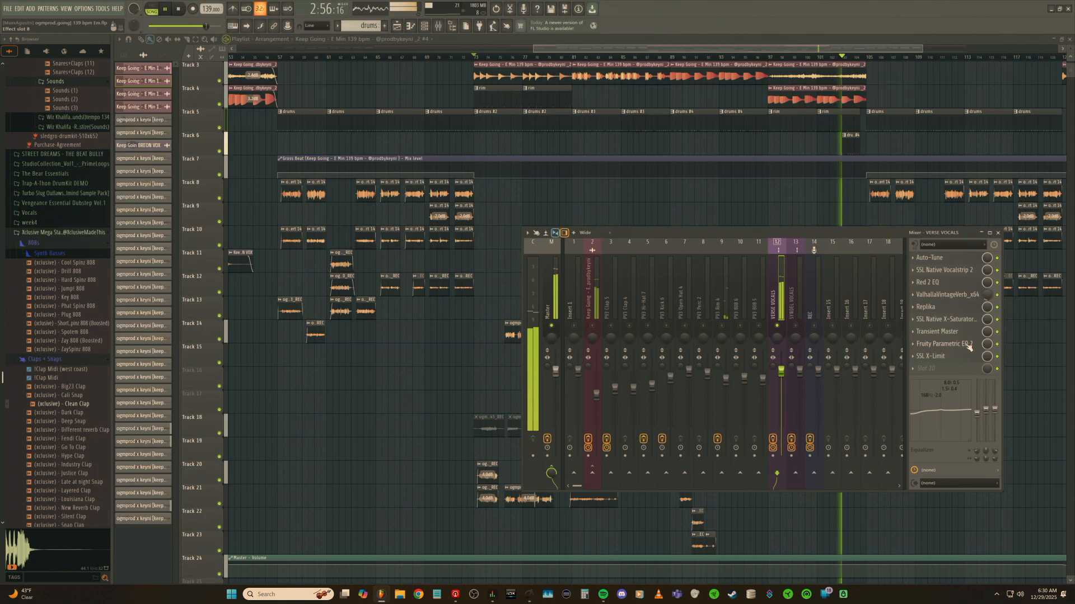
Review the Fruity Parametric EQ 2 and SSL X-Limit settings on the VERSE VOCALS insert, closing both plugins.
left_click(968, 344)
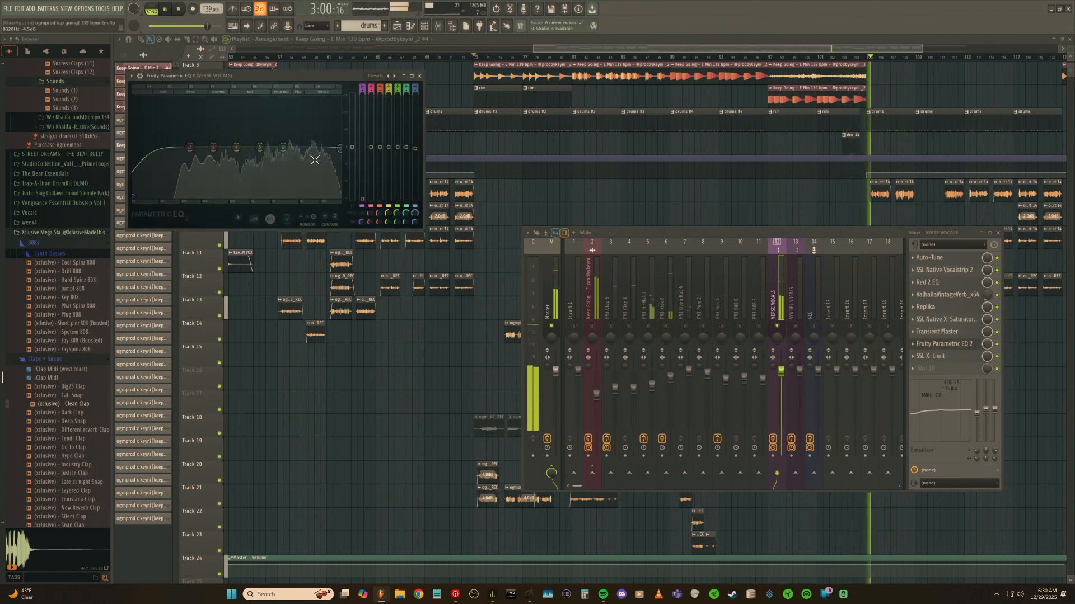
left_click(420, 77)
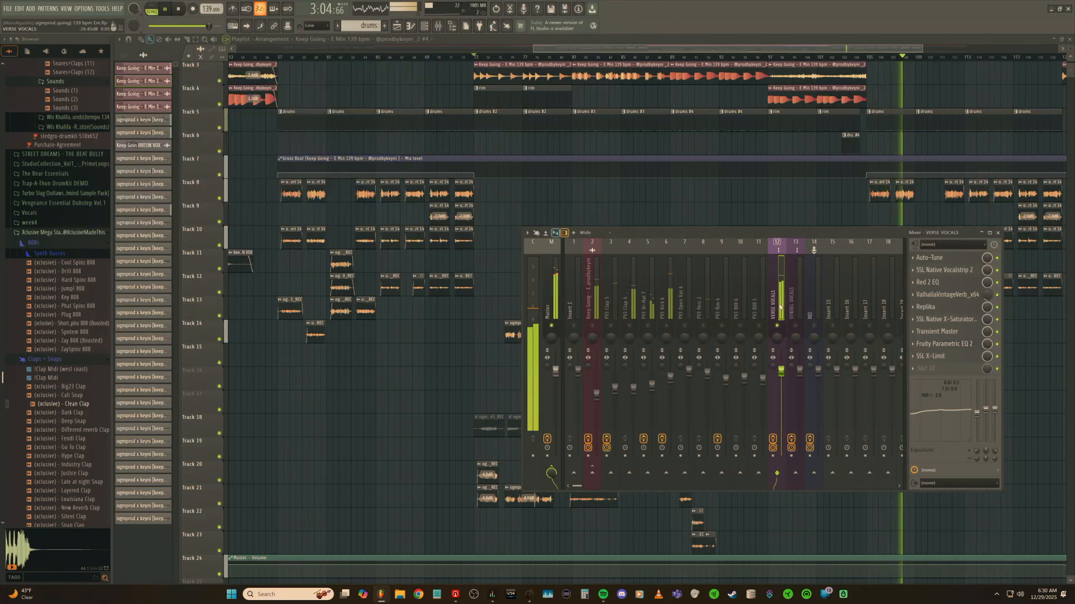
left_click(949, 358)
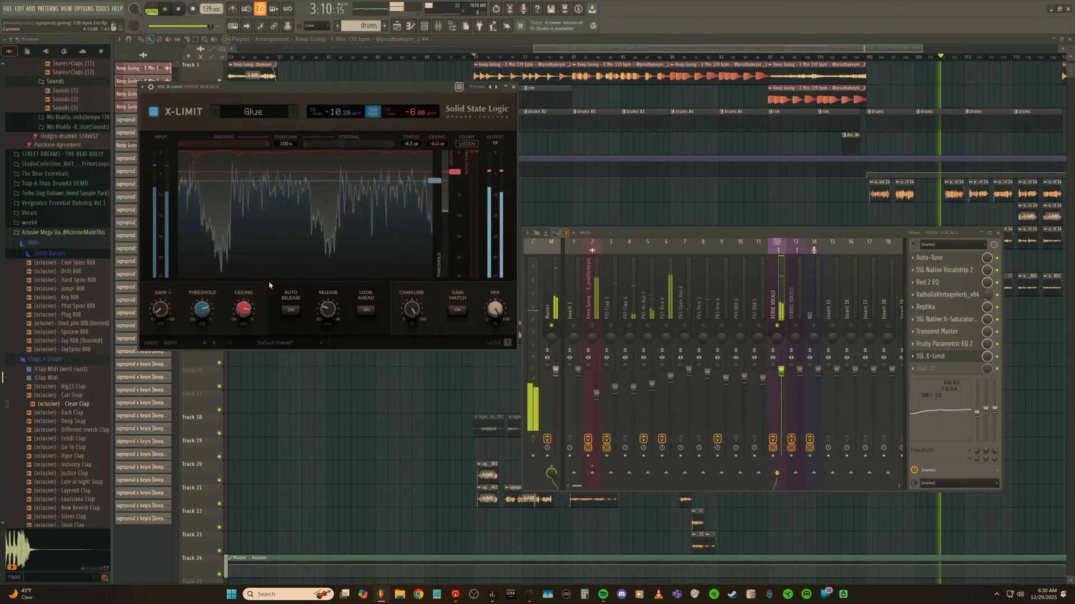
left_click(513, 87)
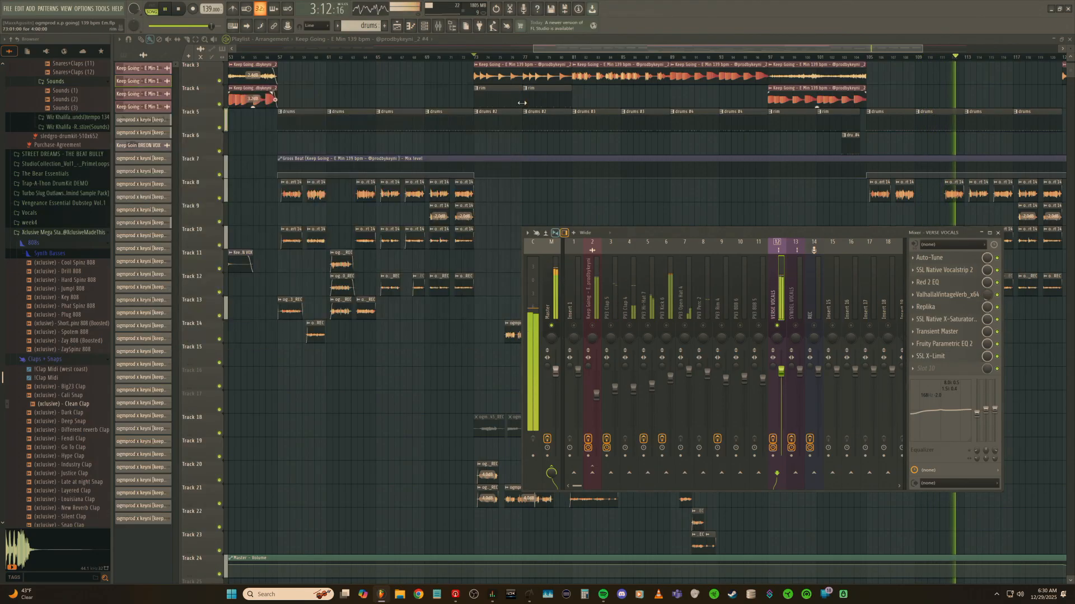
Stop playback and re-examine the threshold and ceiling in SSL X-Limit on the VERSE VOCALS insert, closing the plugin.
left_click(177, 10)
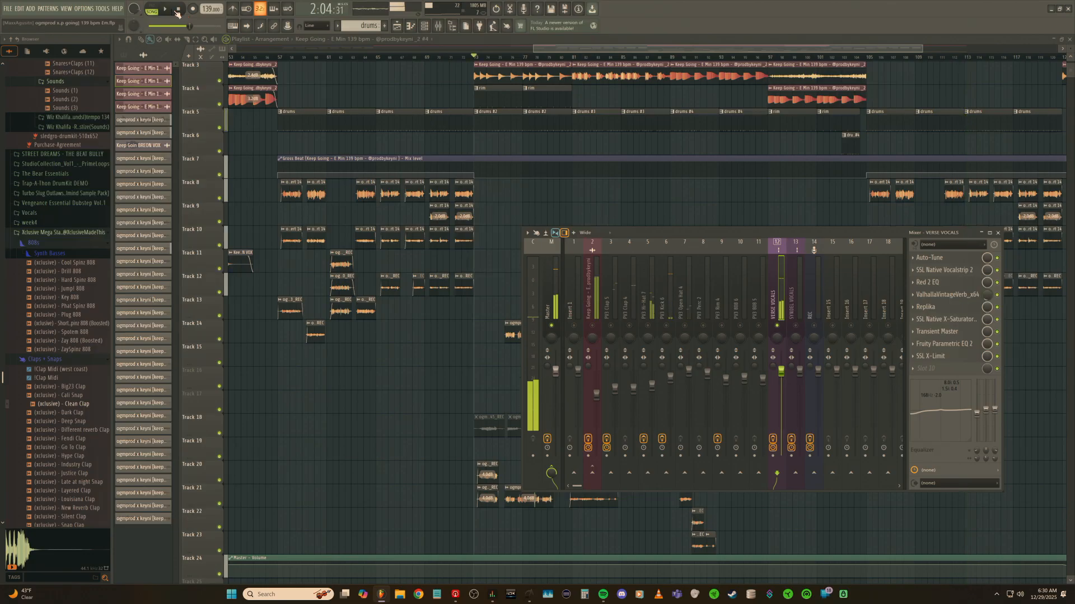
left_click(929, 356)
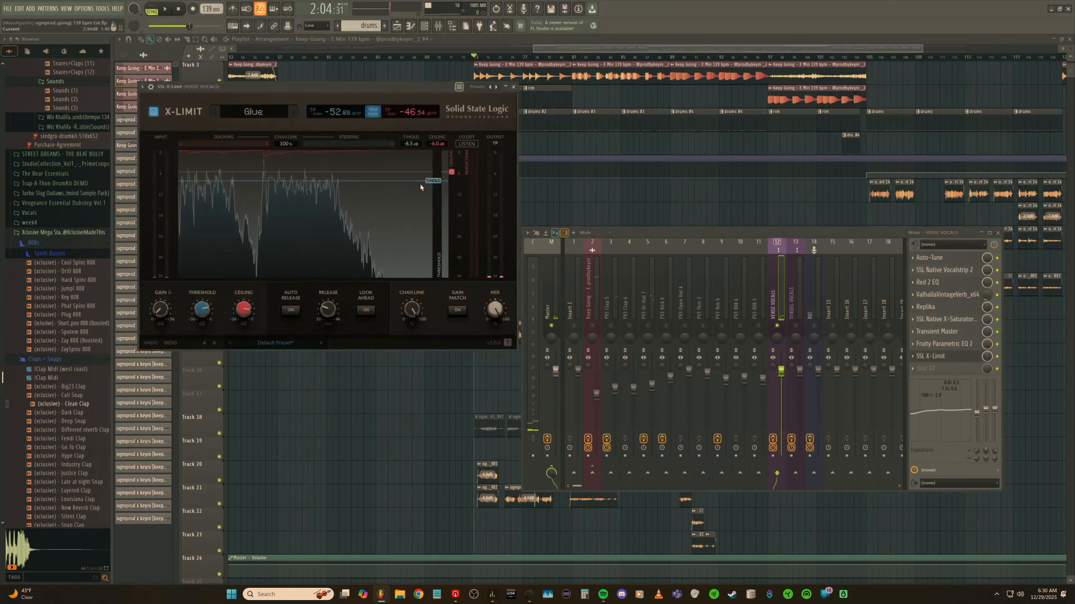
mouse_move(246, 311)
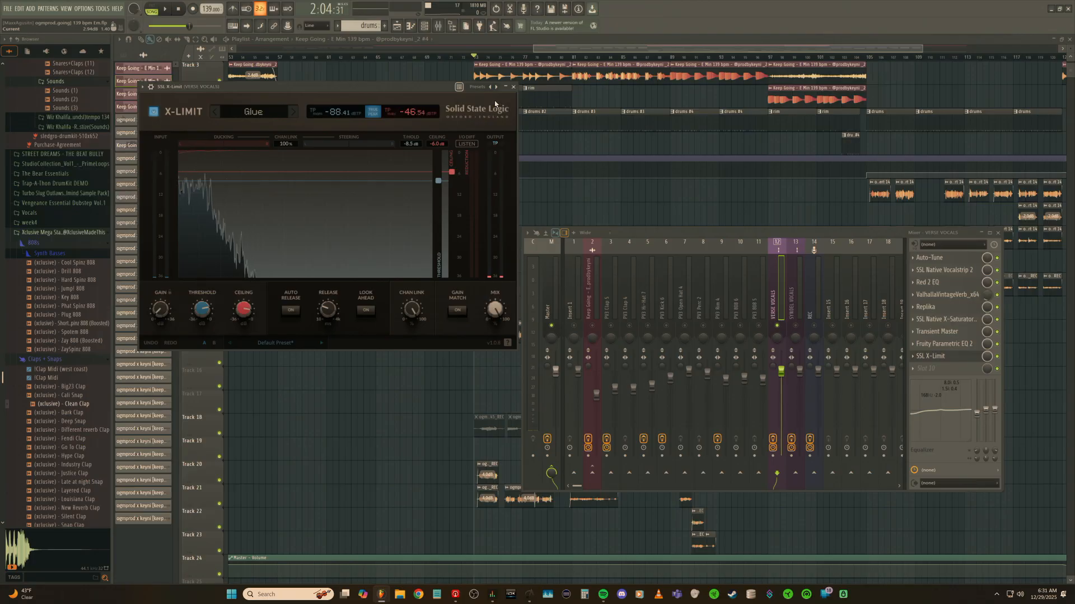
left_click(513, 87)
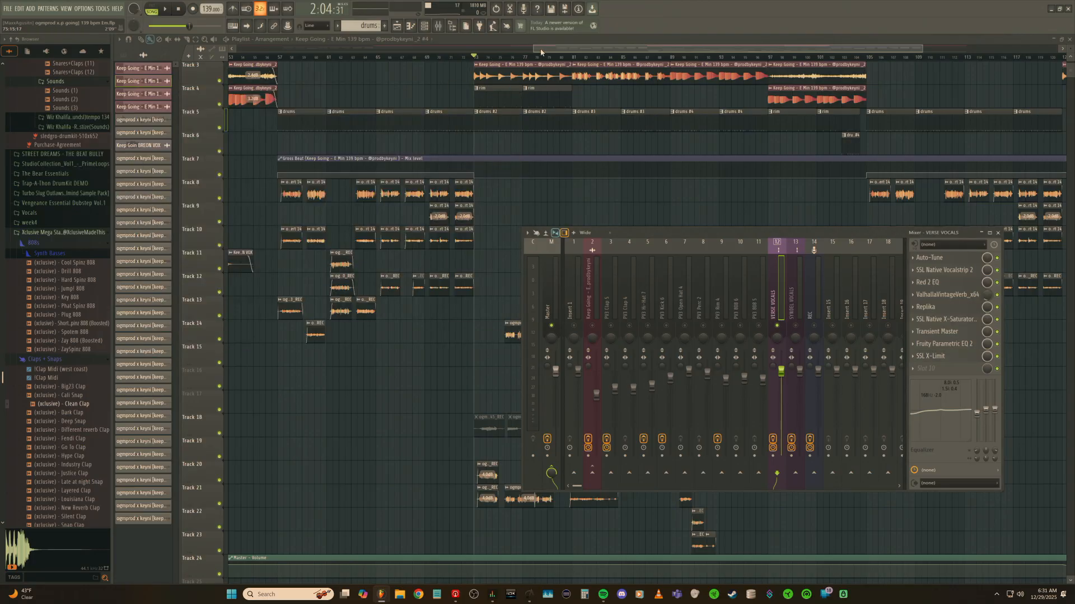
Play the verse from bar 73 with the mixer displayed, and stop playback at the end of the listen.
left_click_drag(536, 49, 505, 50)
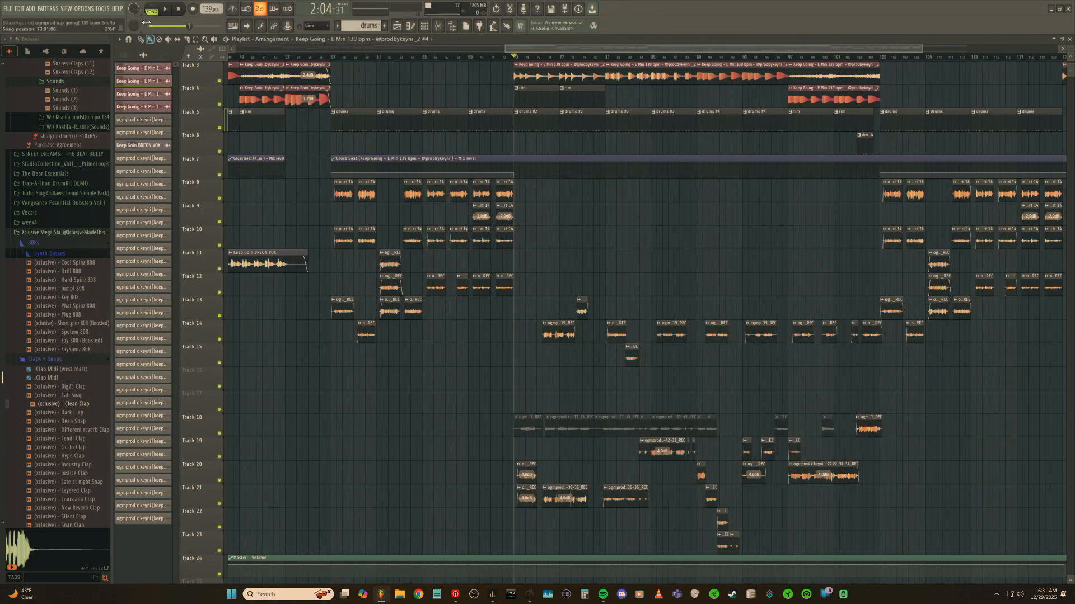
left_click(171, 12)
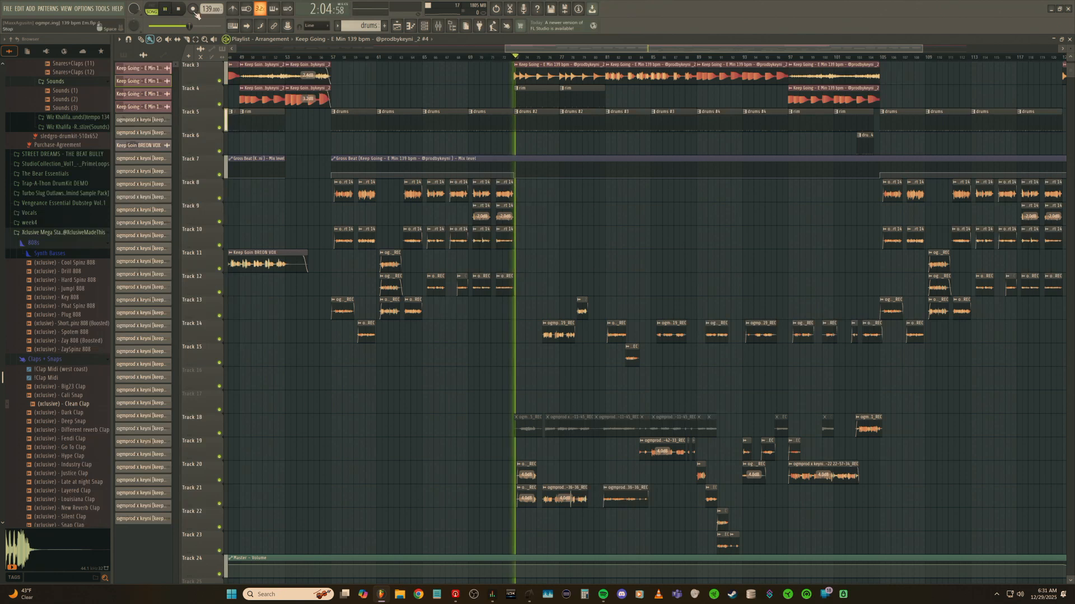
key("F9")
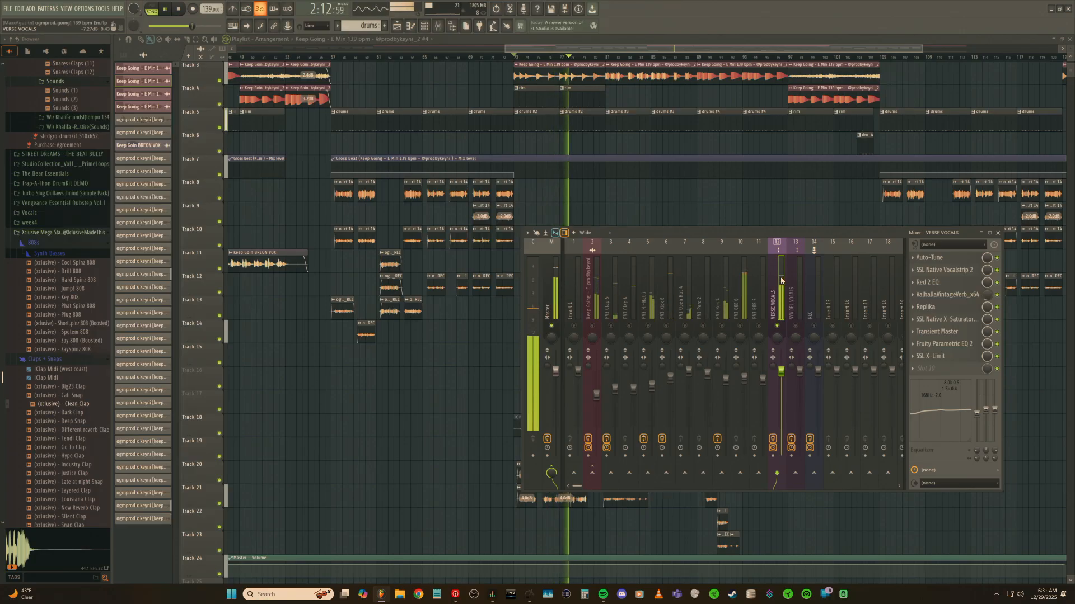
left_click(188, 14)
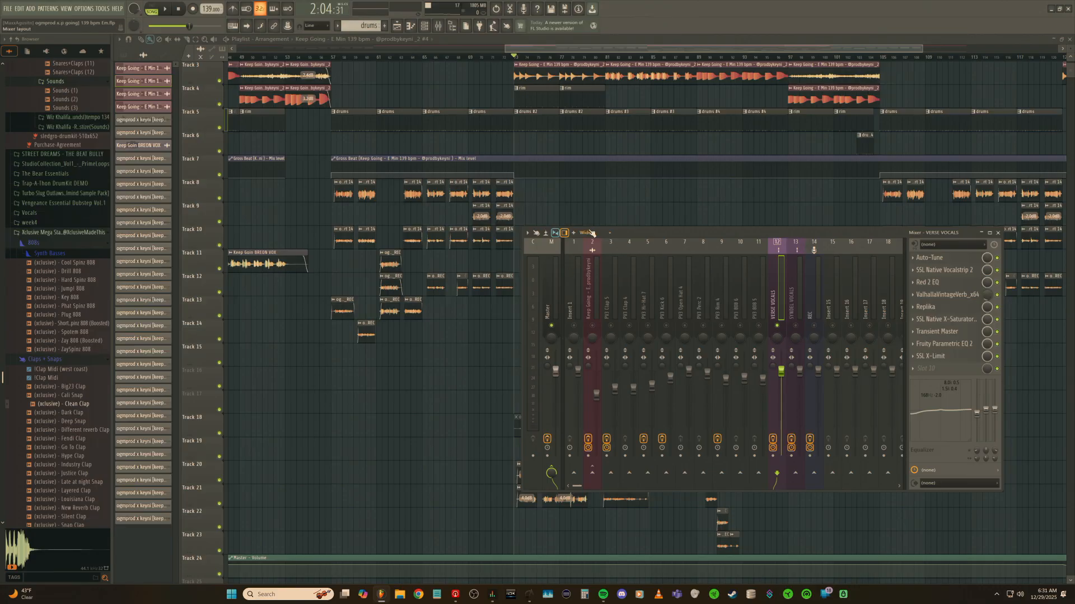
Move the mixer window toward the middle of the playlist and briefly replay the song from bar 73.
left_click_drag(629, 235, 464, 259)
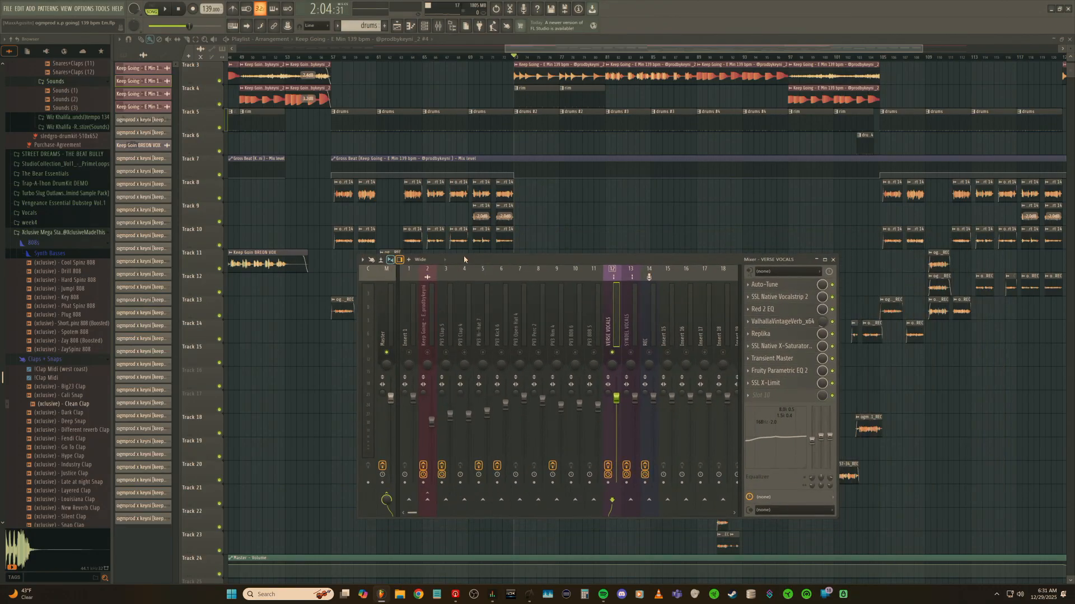
left_click_drag(558, 50, 553, 51)
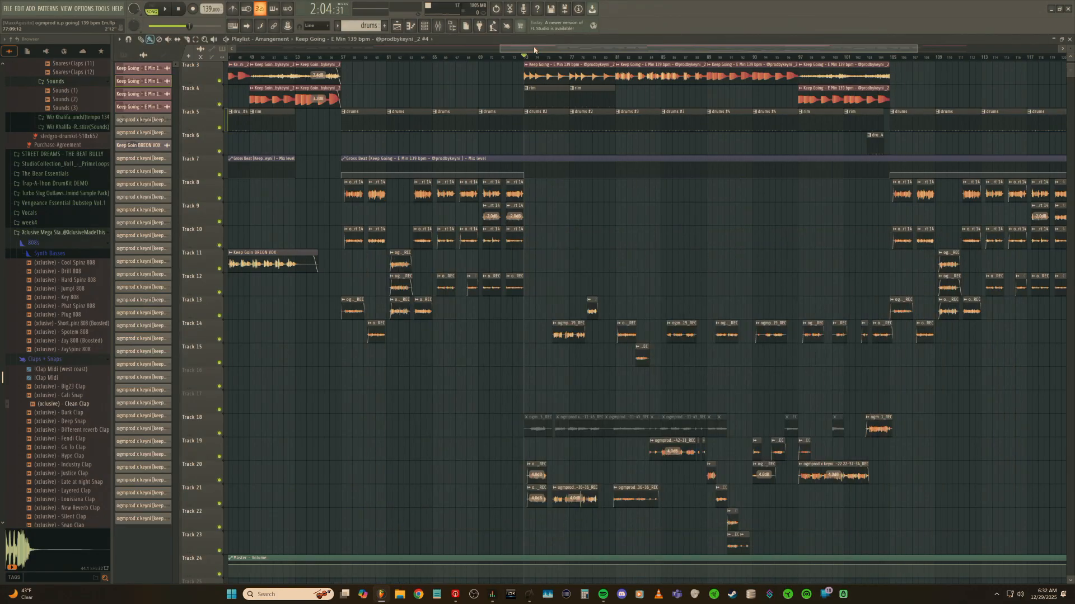
left_click(169, 9)
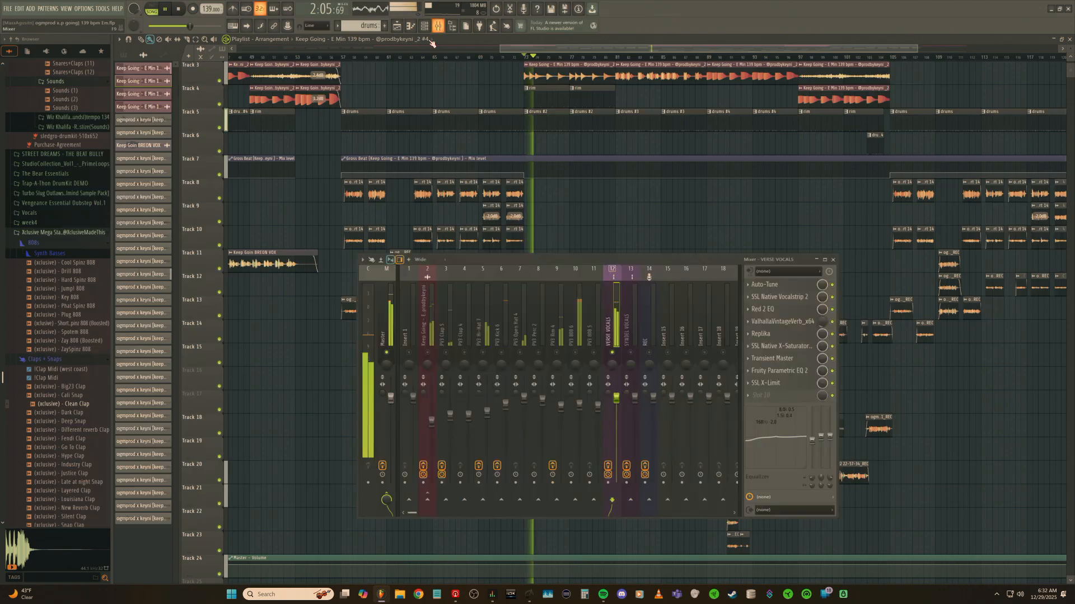
key("F9")
left_click(179, 9)
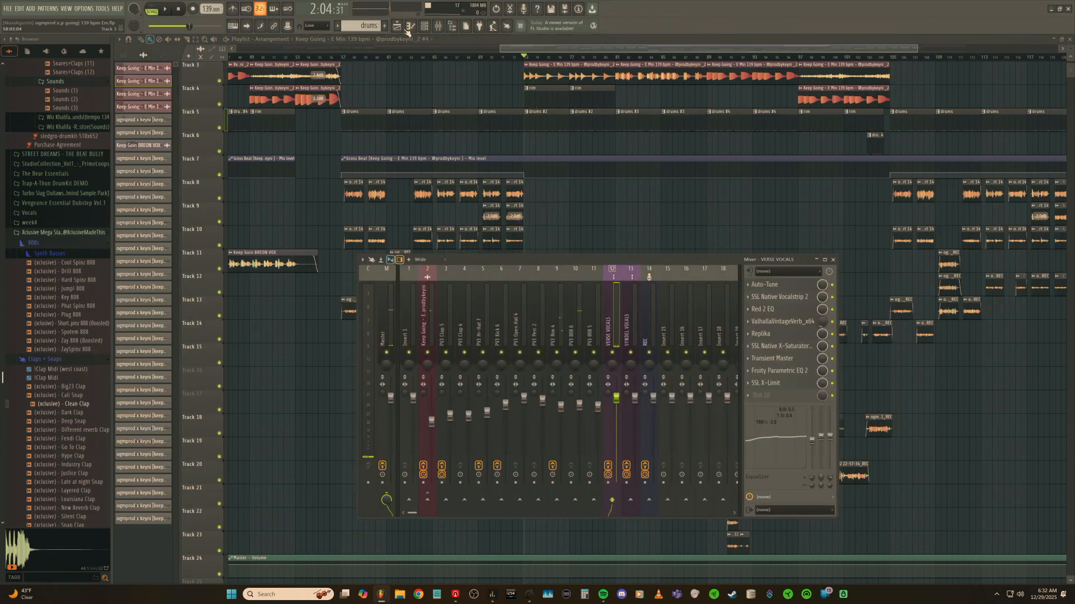
Place the playhead shortly before the bar 73 verse and compare the REC and VERSE VOCALS inserts' effect chains.
left_click(491, 59)
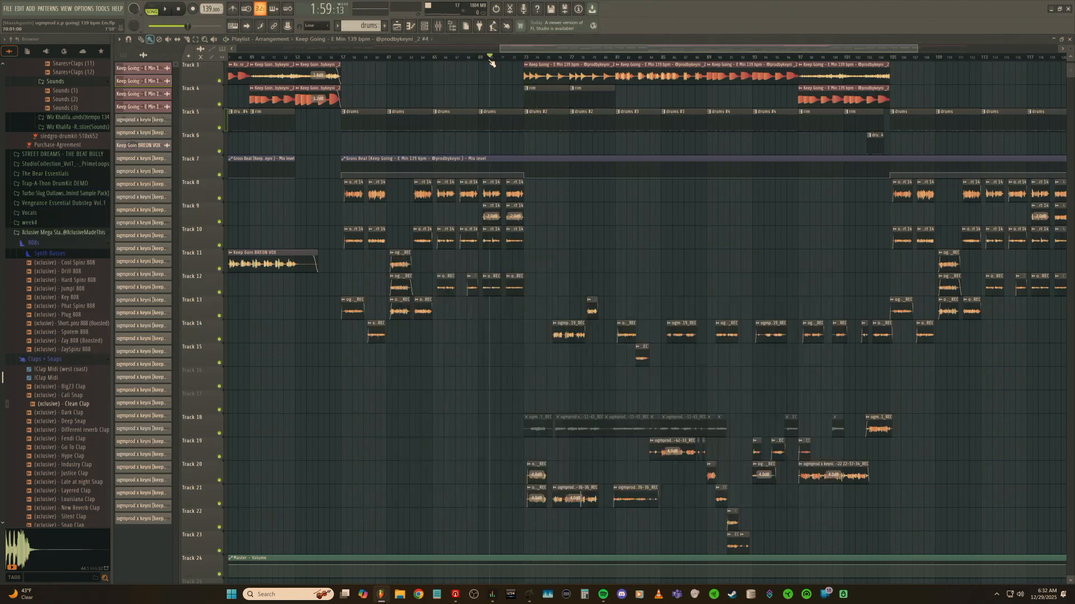
left_click(439, 27)
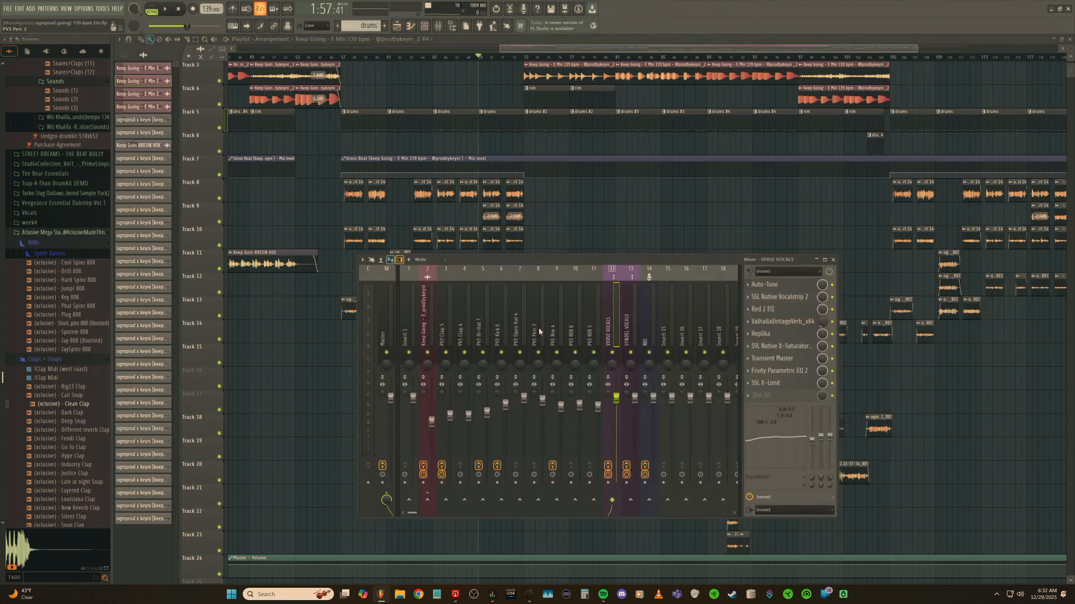
left_click(649, 329)
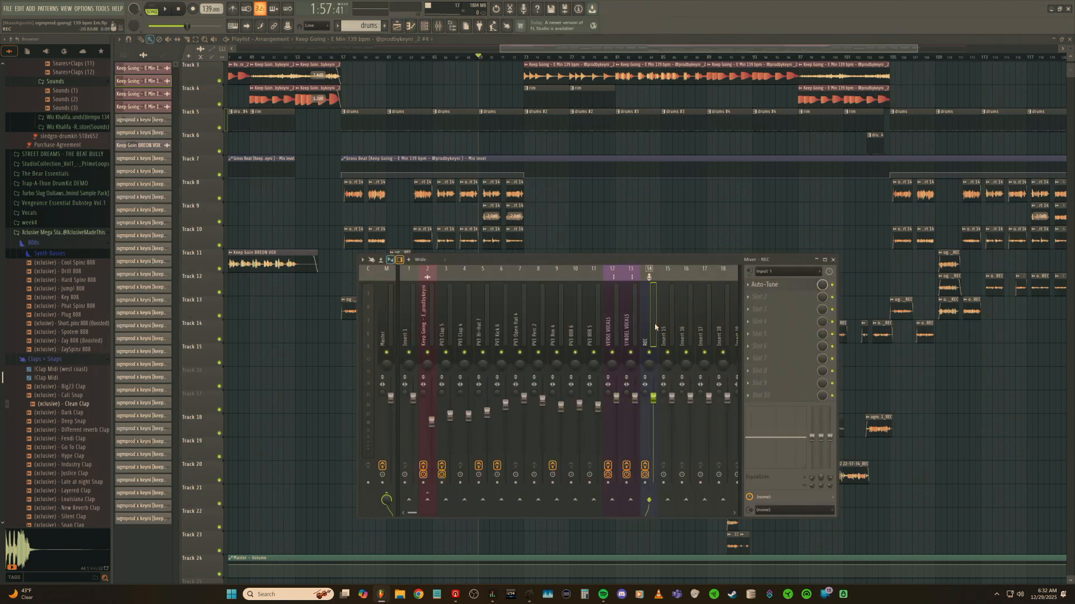
left_click(612, 329)
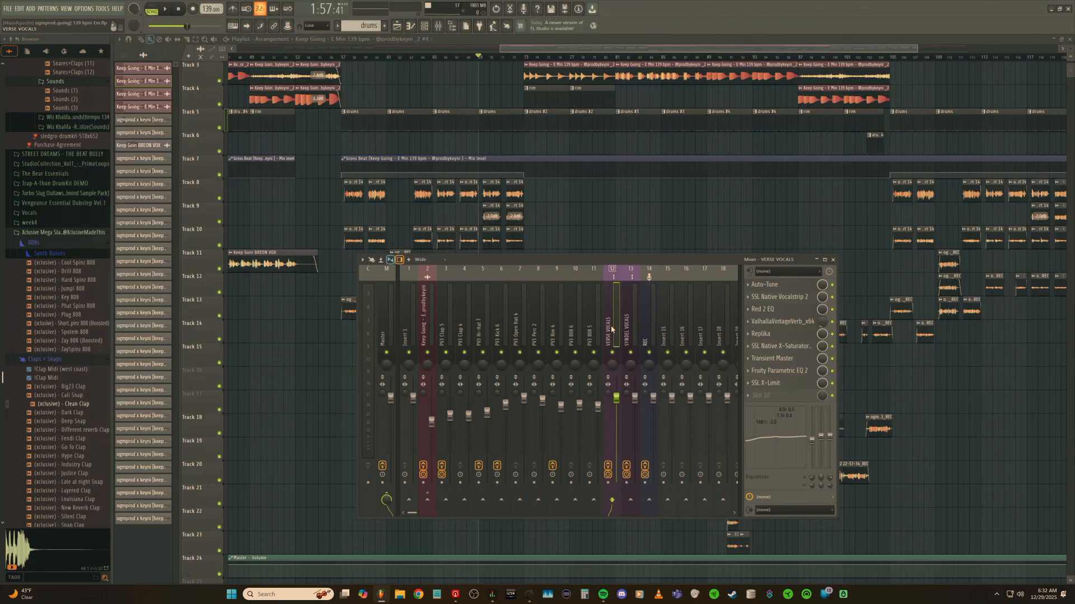
key("F9")
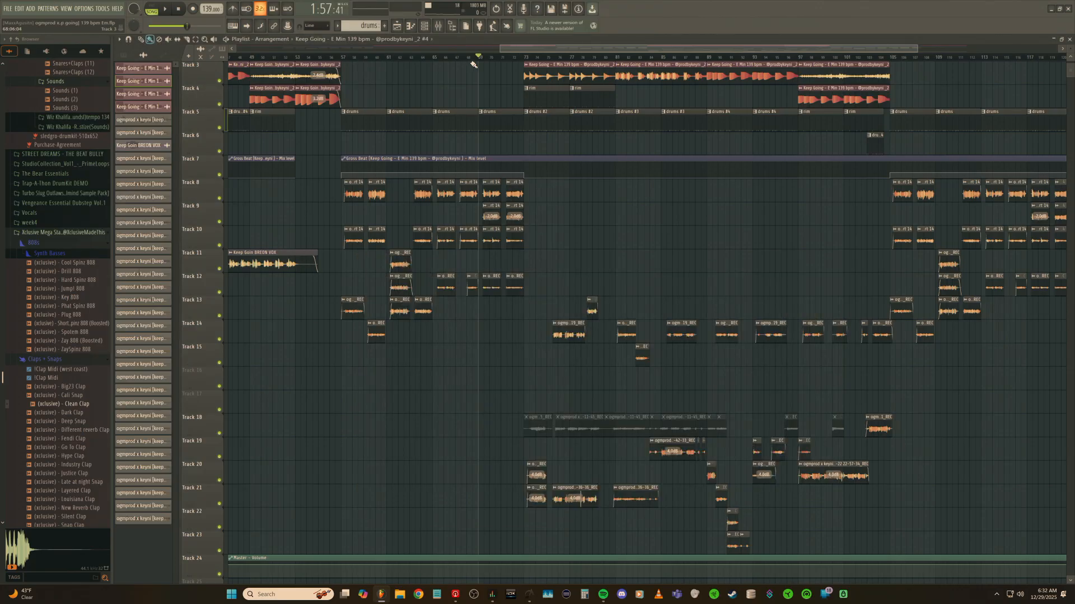
Return the playhead to bar 73 and review the Master and VERSE VOCALS effect chains, hiding the mixer when done.
scroll(474, 64, "down", 3)
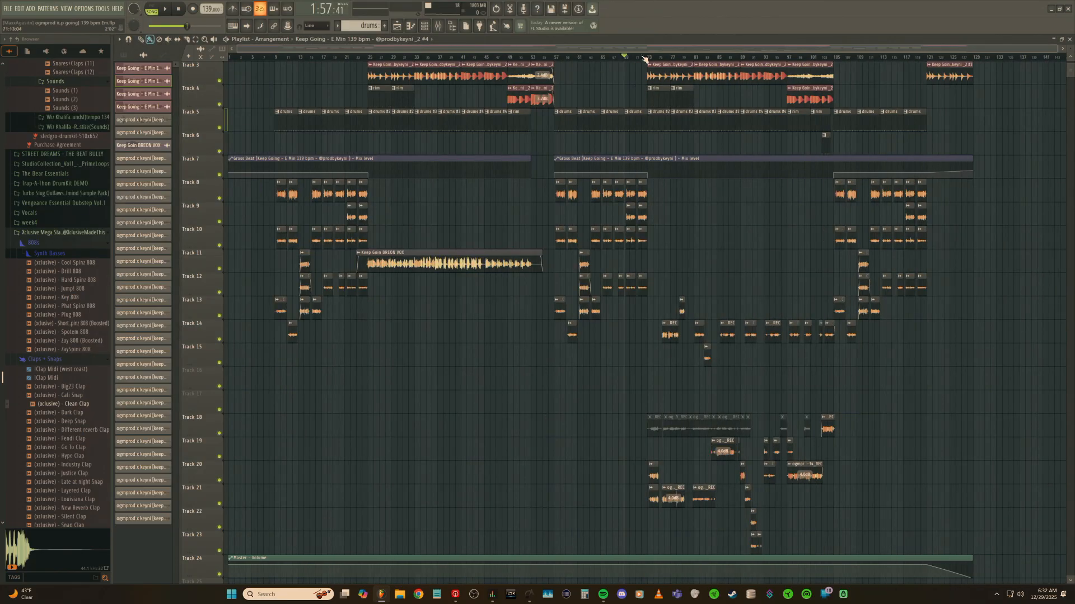
left_click(648, 57)
left_click(438, 25)
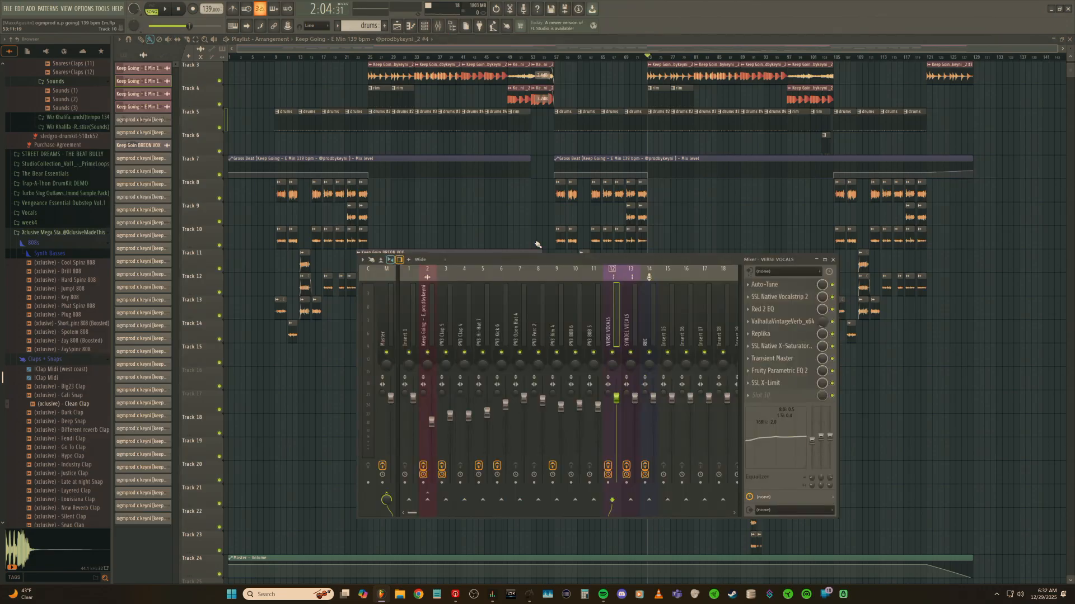
left_click(388, 335)
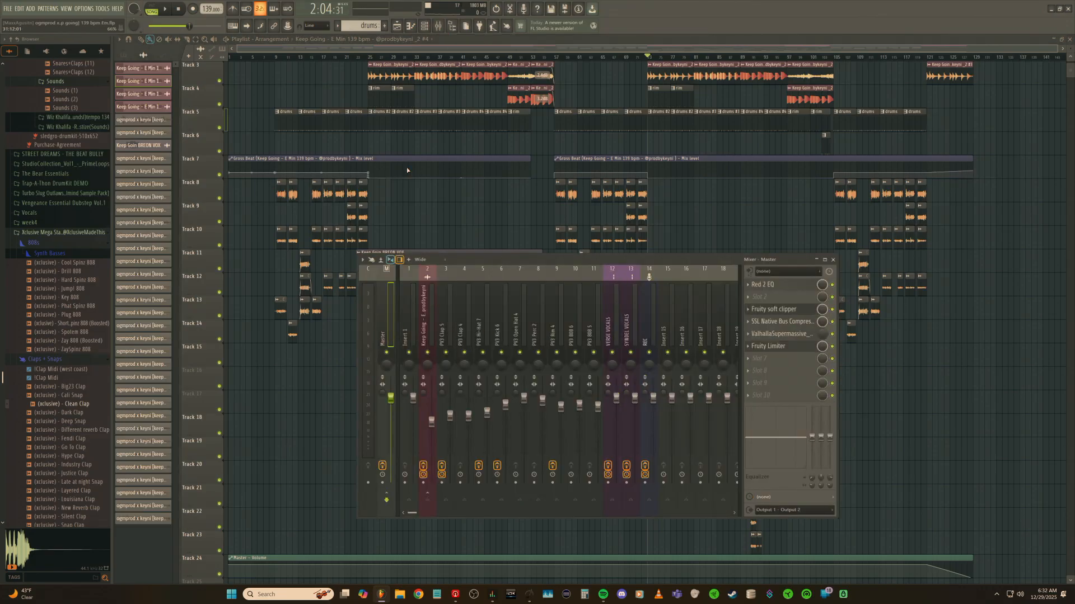
left_click(613, 339)
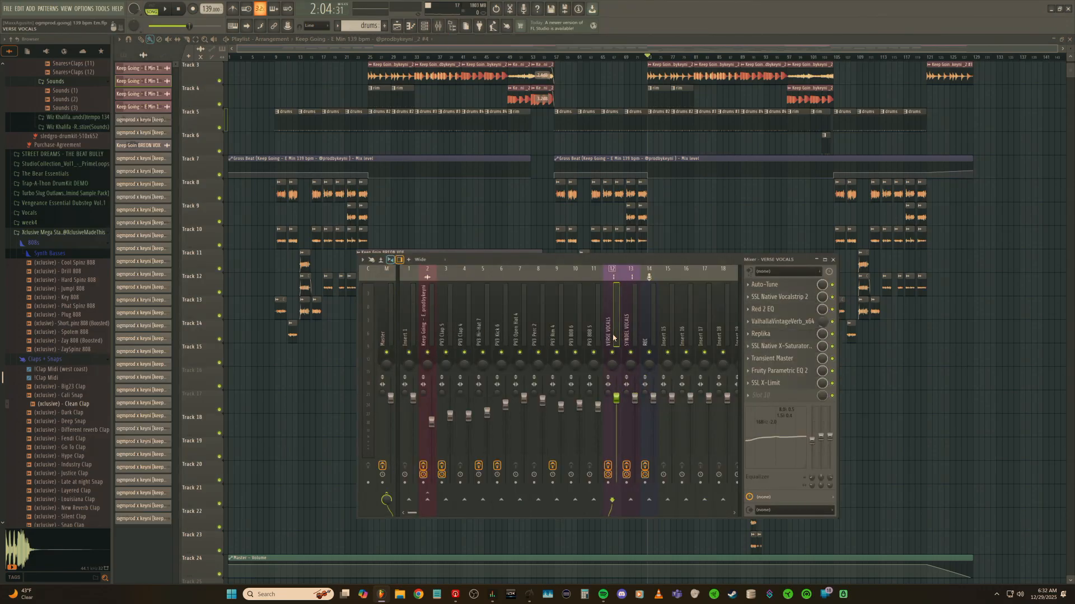
key("F9")
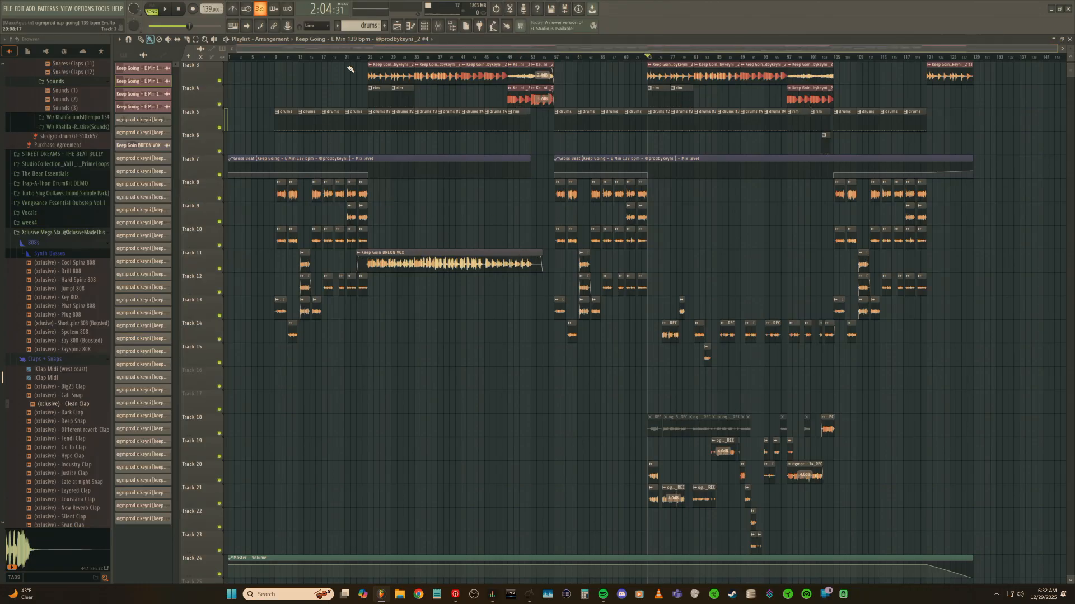
Play the song from bar 25 with the mixer shown and the effects of vocal insert 13 displayed.
left_click(369, 58)
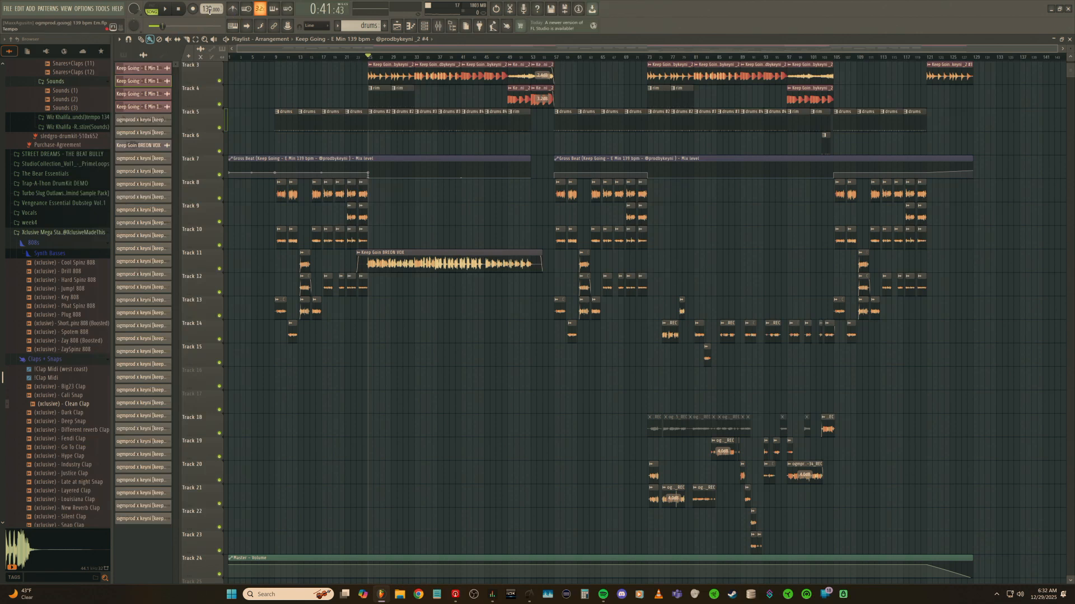
left_click(278, 59)
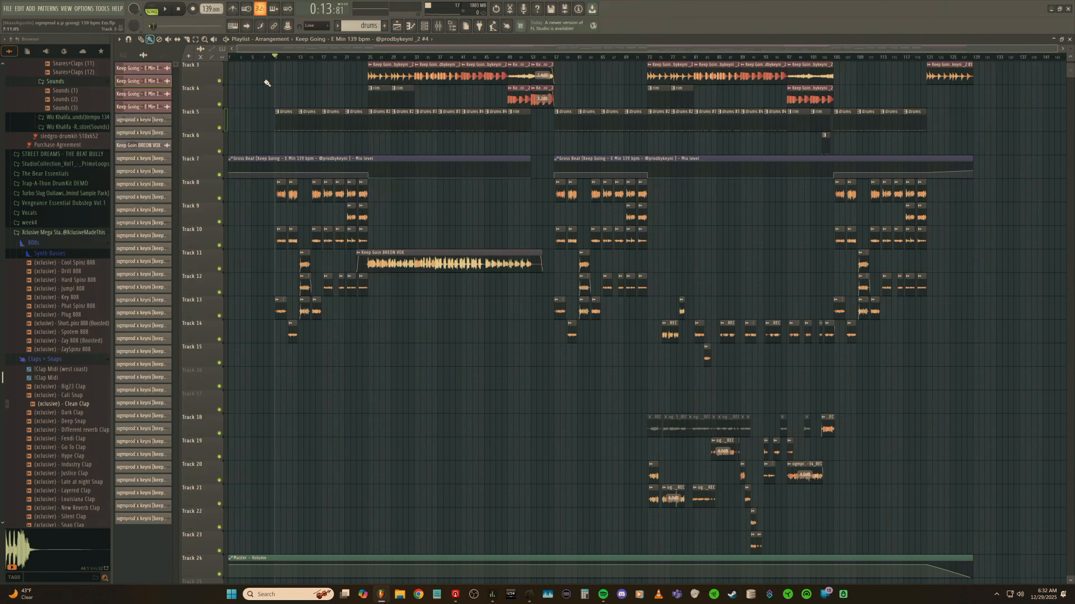
left_click(369, 58)
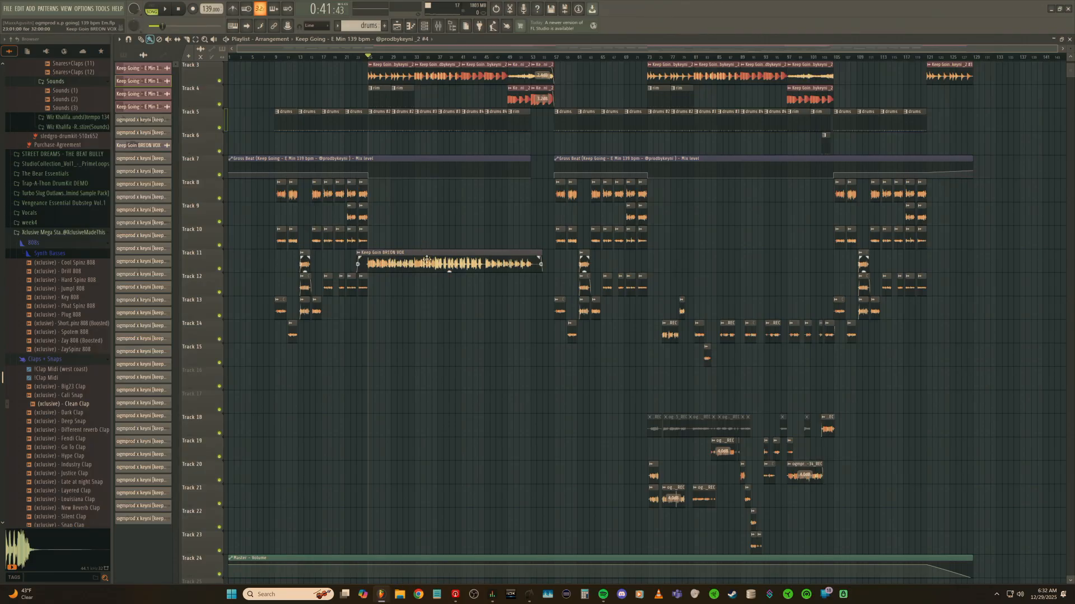
left_click(438, 26)
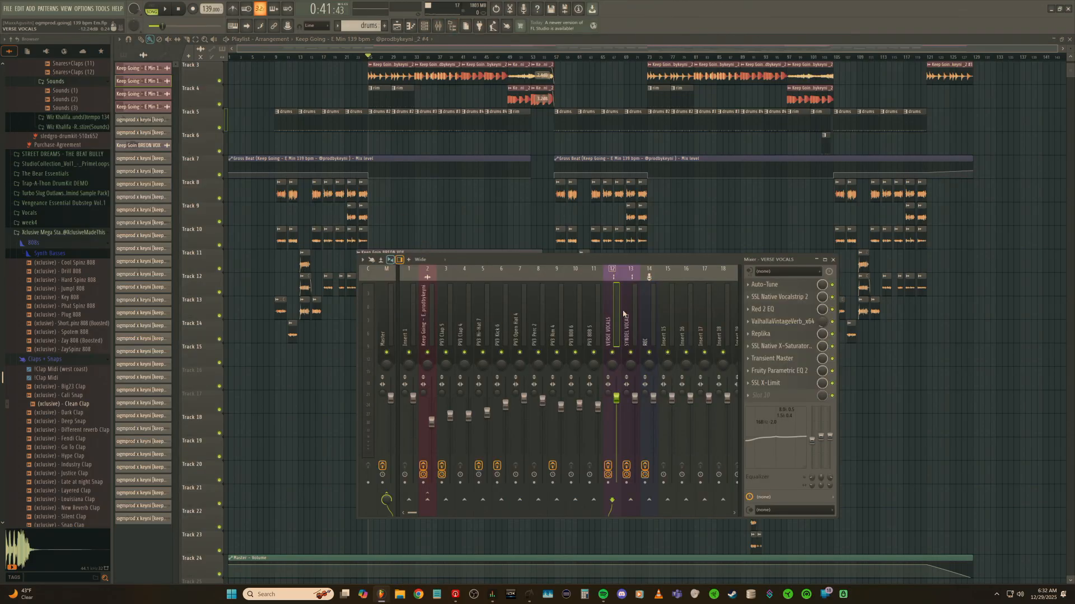
left_click(633, 327)
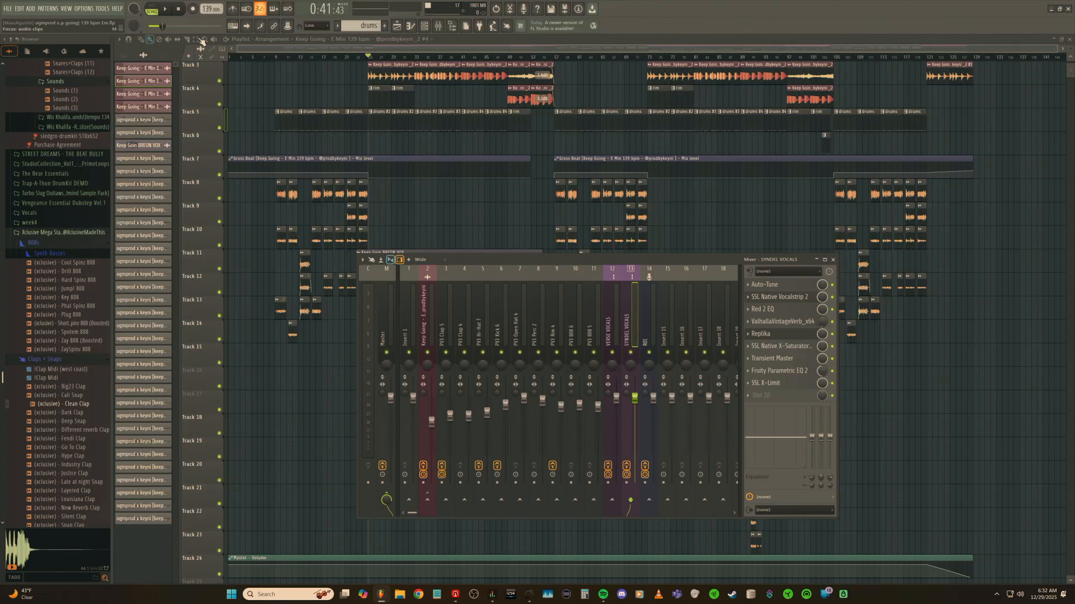
left_click(165, 10)
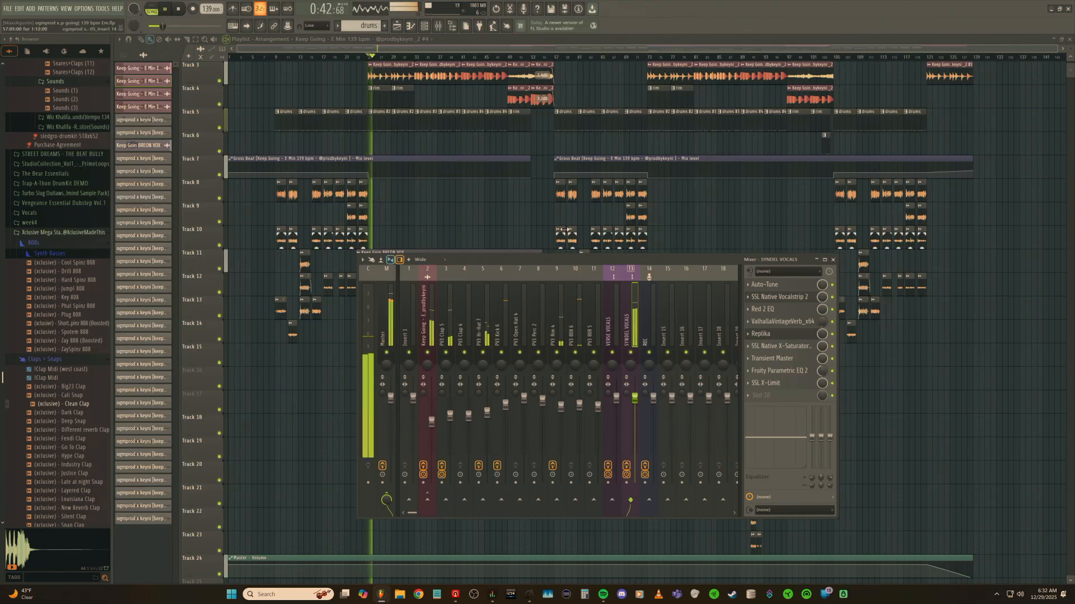
During playback, bypass insert 13's effects one after another from Auto-Tune to Fruity Parametric EQ 2, and stop the song.
left_click(832, 285)
left_click(832, 298)
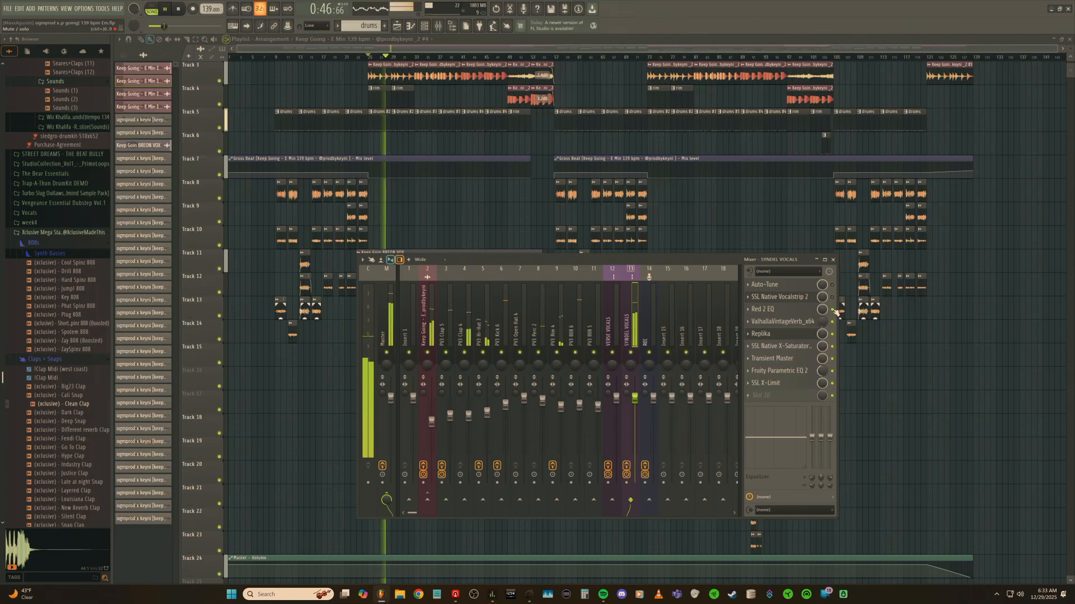
left_click(832, 310)
left_click(832, 322)
left_click(833, 334)
left_click(832, 347)
left_click(832, 359)
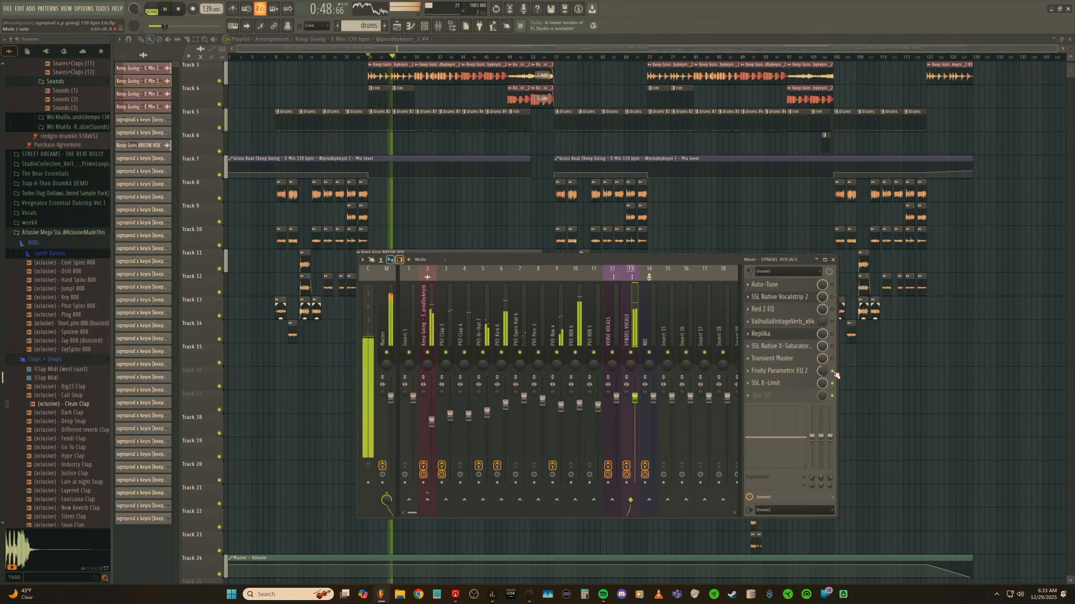
left_click(832, 371)
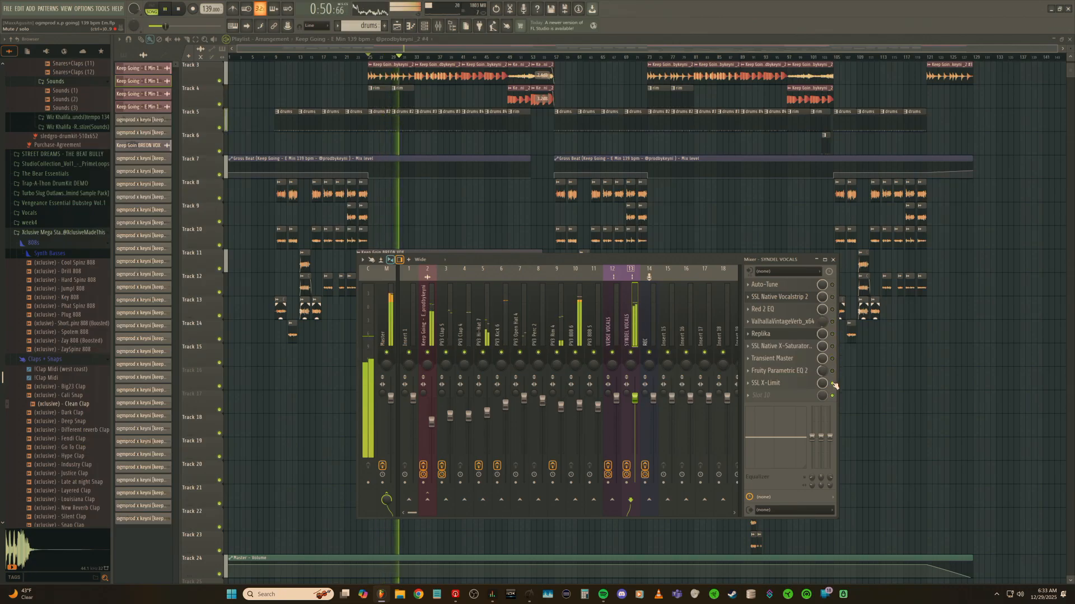
key("space")
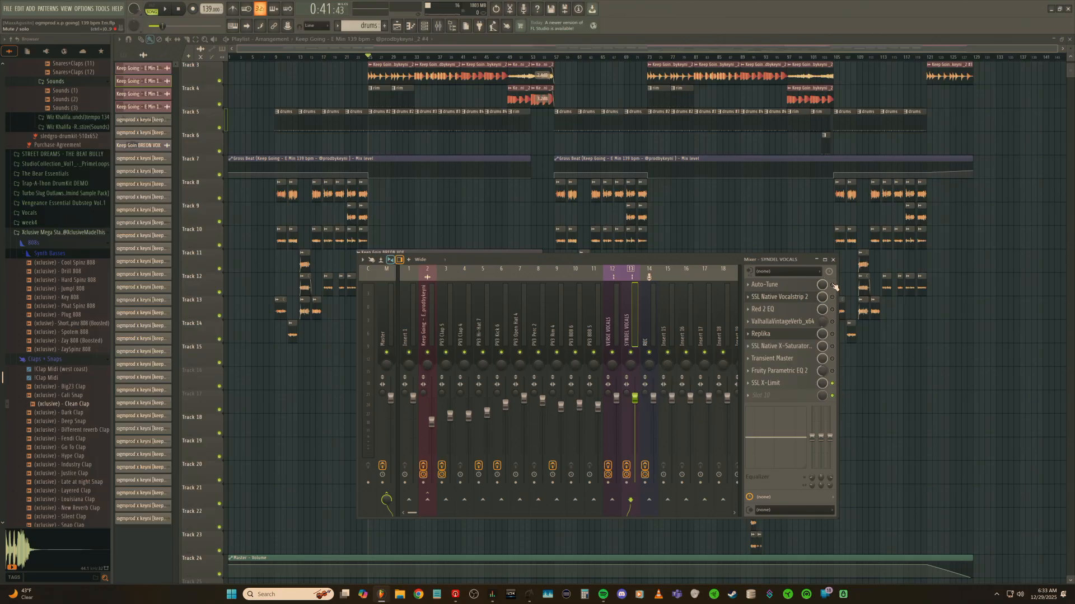
Re-enable the bypassed effects of insert 13, from Auto-Tune down to Fruity Parametric EQ 2.
left_click(792, 339)
left_click(792, 339)
left_click(832, 285)
left_click(832, 297)
left_click(833, 310)
left_click(832, 322)
left_click(833, 335)
left_click(832, 346)
left_click(832, 359)
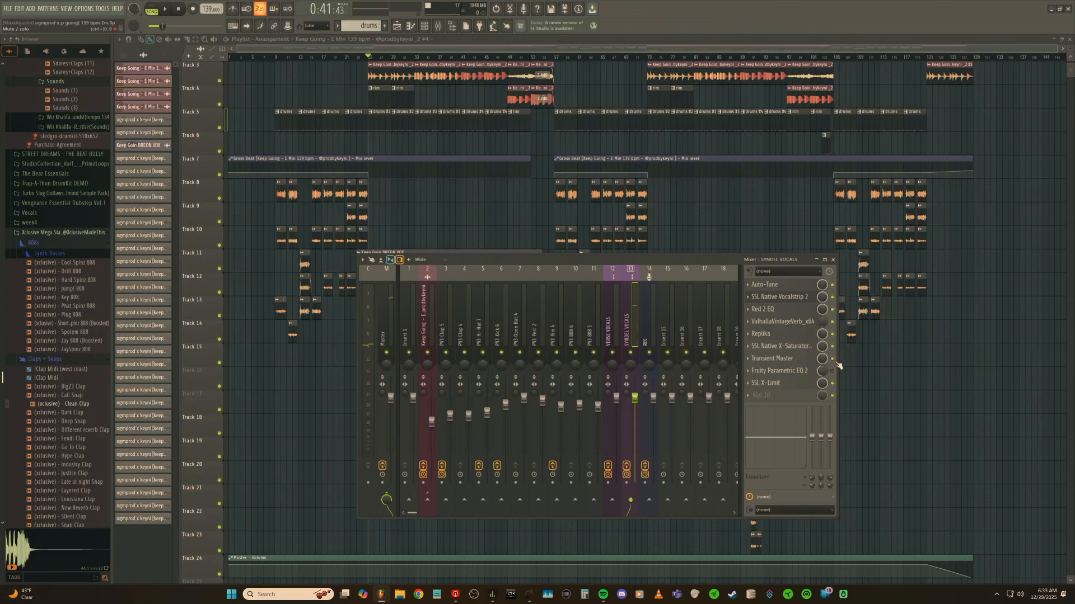
left_click(832, 371)
Play from bar 25 while bypassing insert 13's effects one by one from SSL Native Vocalstrip 2 to SSL X-Limit, and stop playback.
left_click(165, 9)
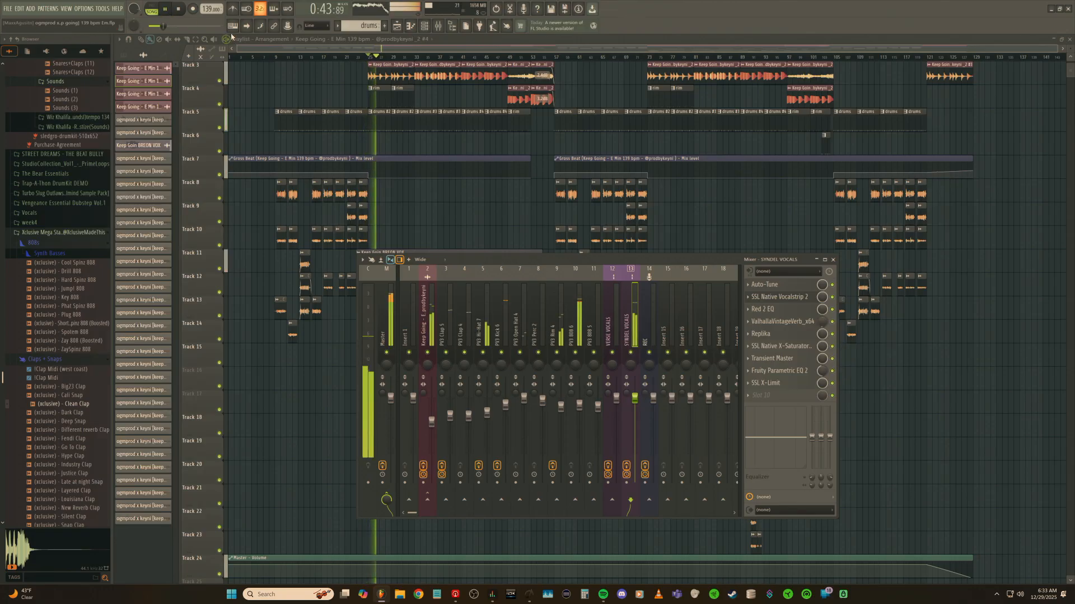
left_click(832, 297)
left_click(832, 309)
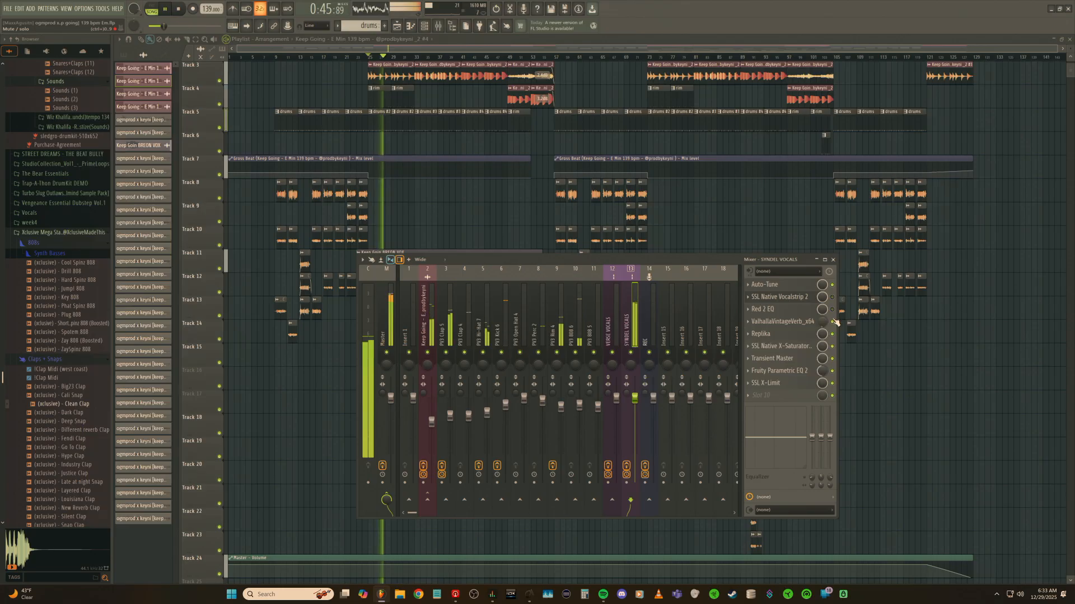
left_click(832, 321)
left_click(833, 334)
left_click(832, 346)
left_click(832, 358)
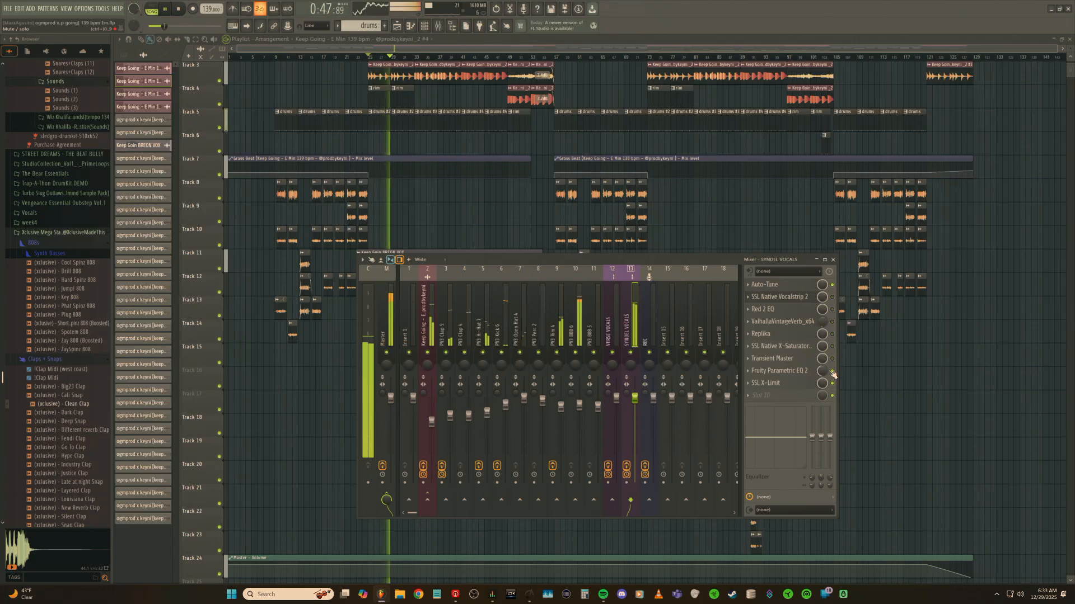
left_click(833, 371)
left_click(832, 383)
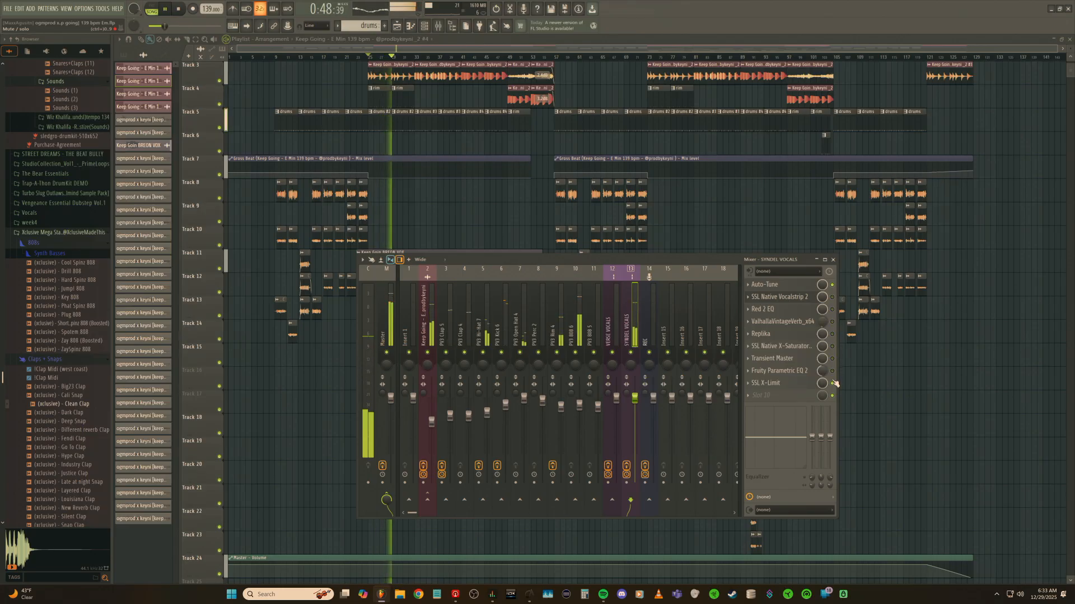
left_click(184, 10)
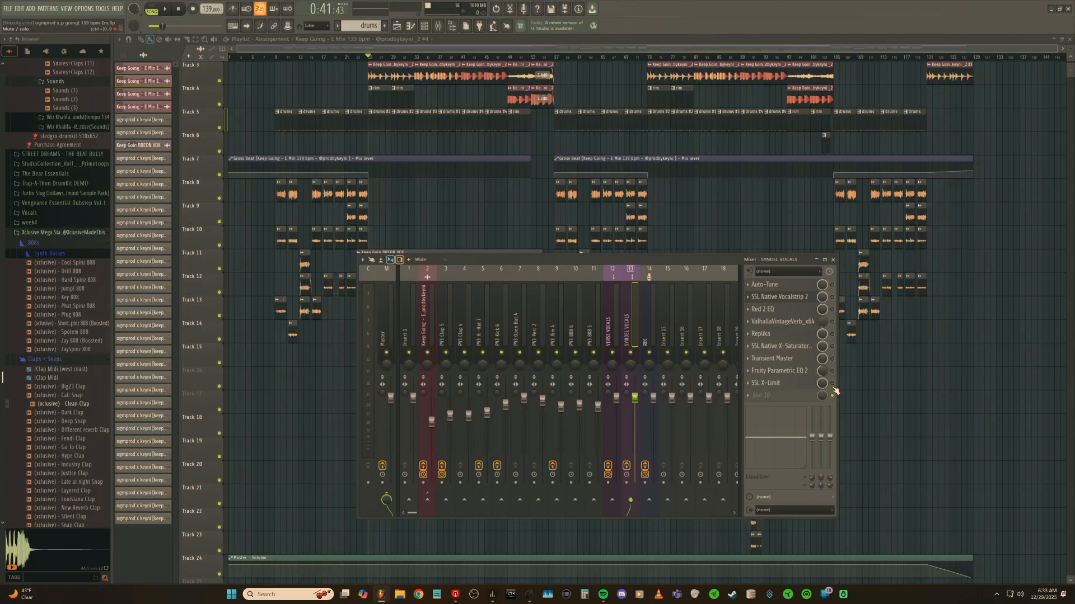
Briefly replay the song from bar 25 with the vocal effects bypassed and hide the mixer.
left_click(167, 9)
key("space")
key("F9")
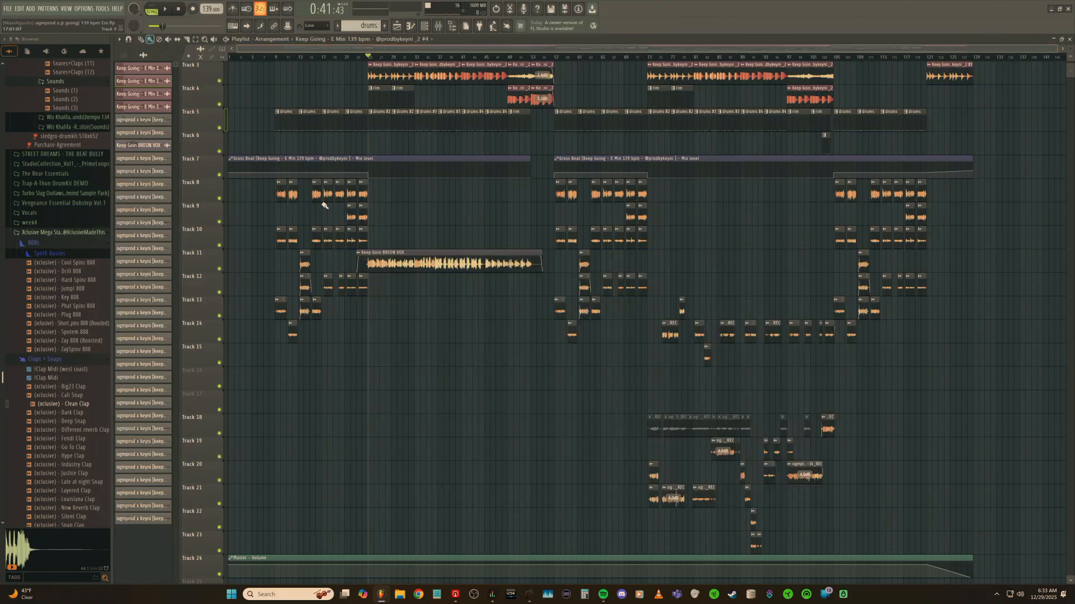
left_click(425, 27)
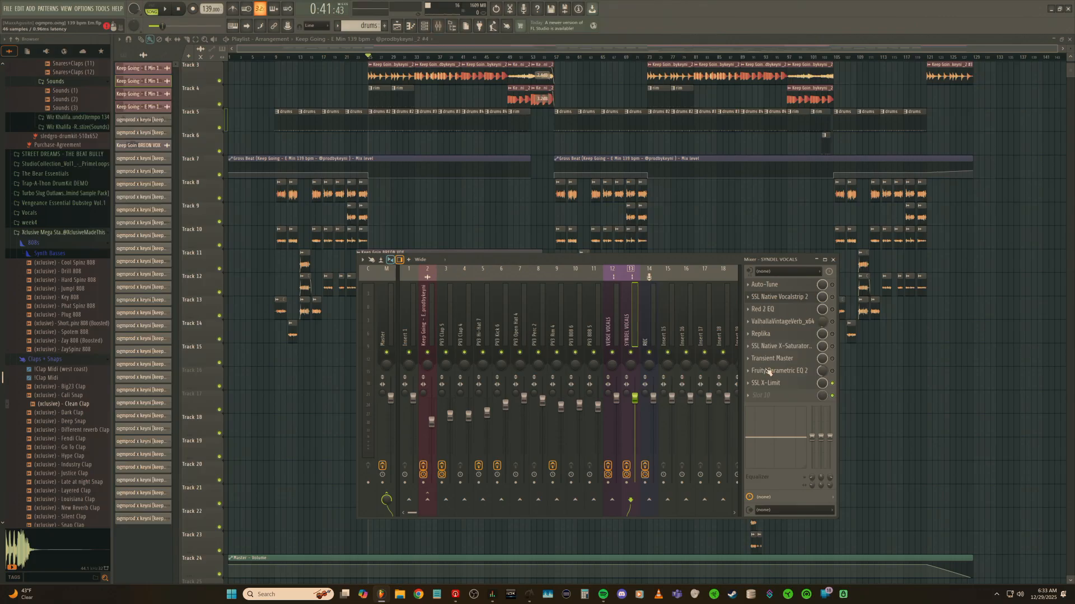
left_click_drag(667, 259, 724, 286)
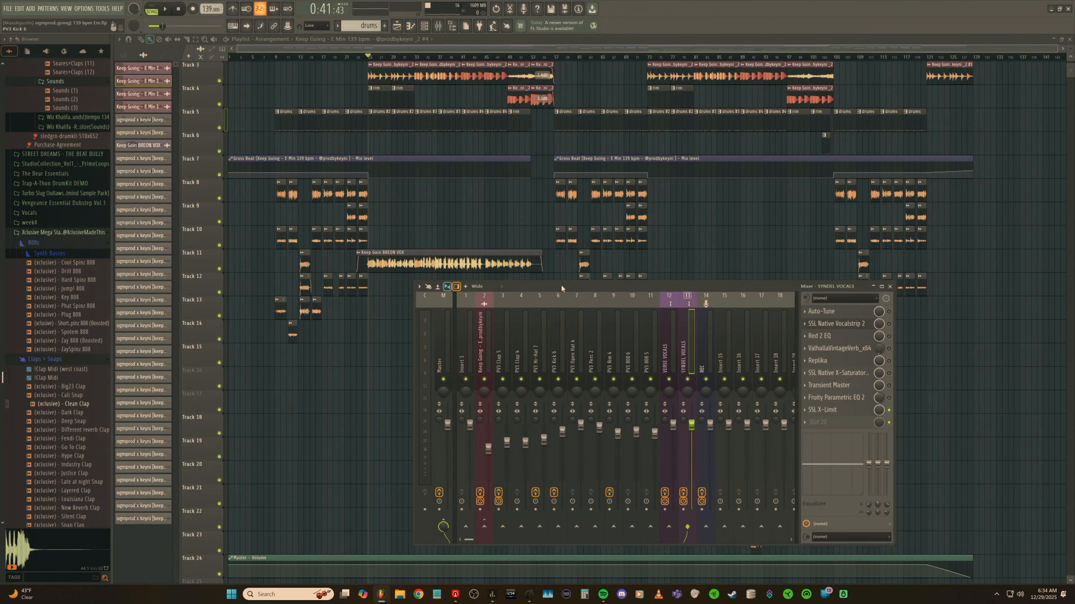
left_click_drag(561, 288, 574, 294)
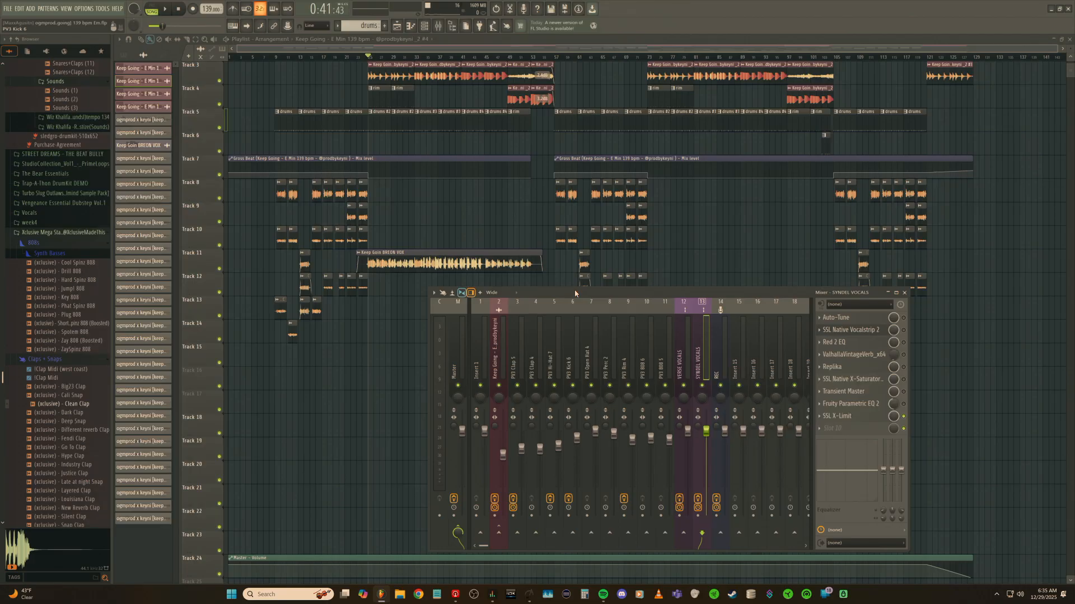
left_click_drag(581, 296, 636, 276)
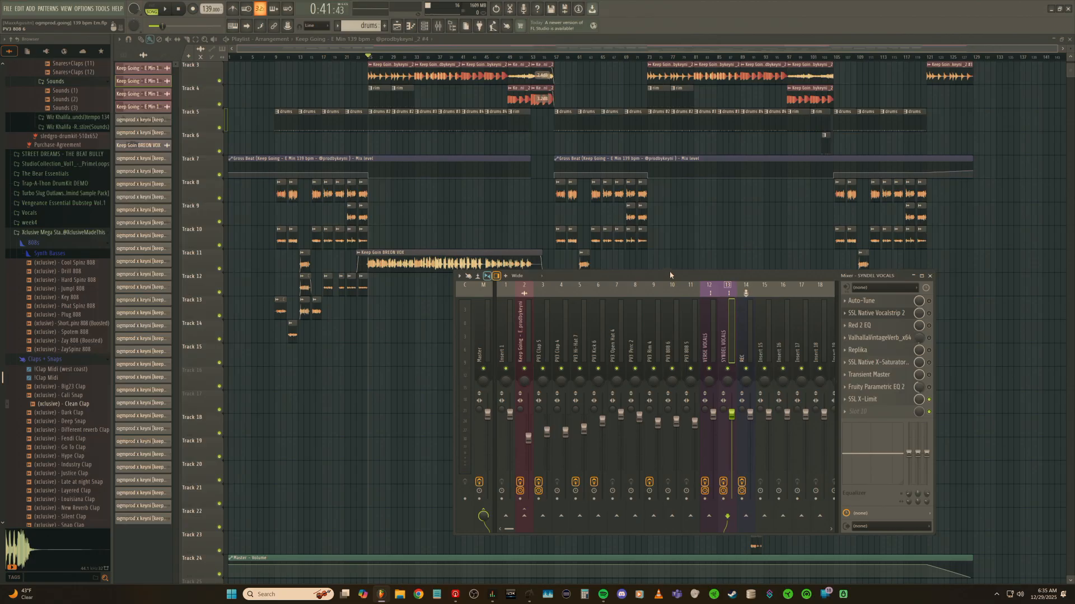
left_click_drag(670, 274, 728, 280)
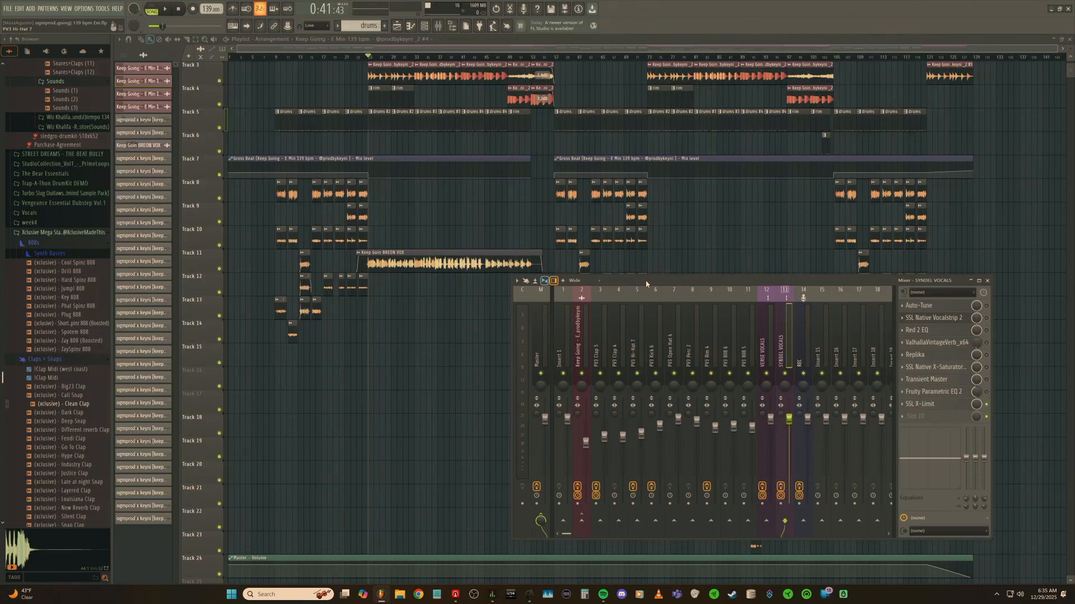
left_click_drag(646, 284, 633, 287)
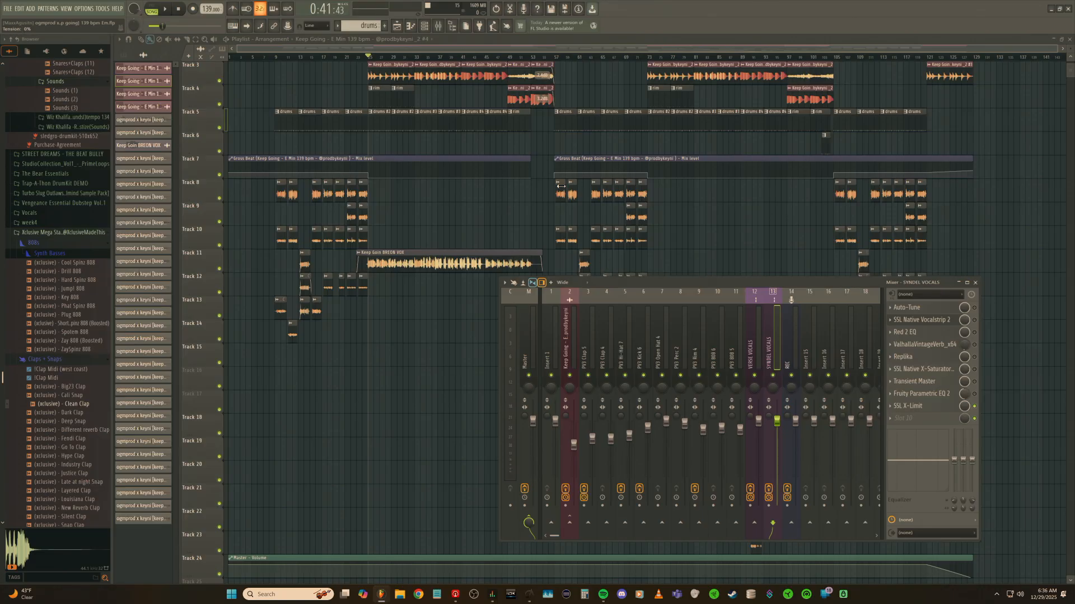
Hide the mixer and play the whole song from the beginning.
key("F9")
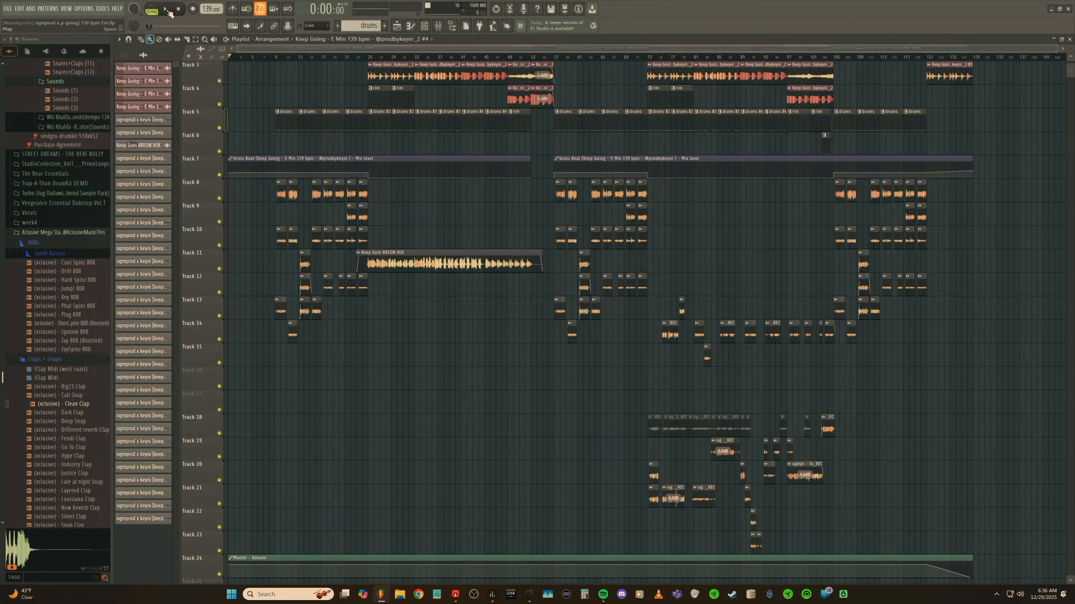
left_click(168, 10)
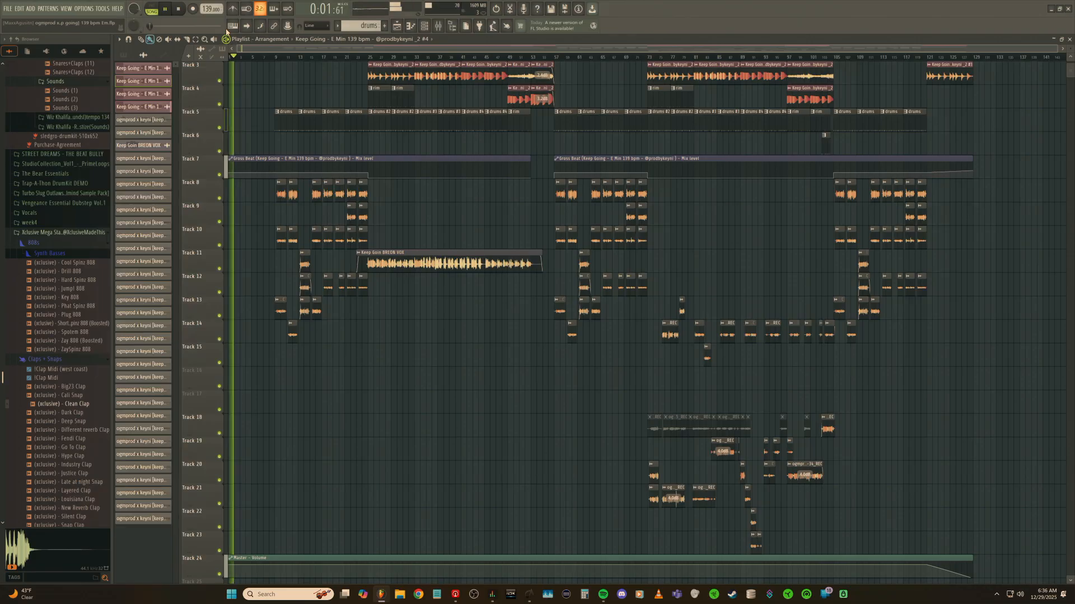